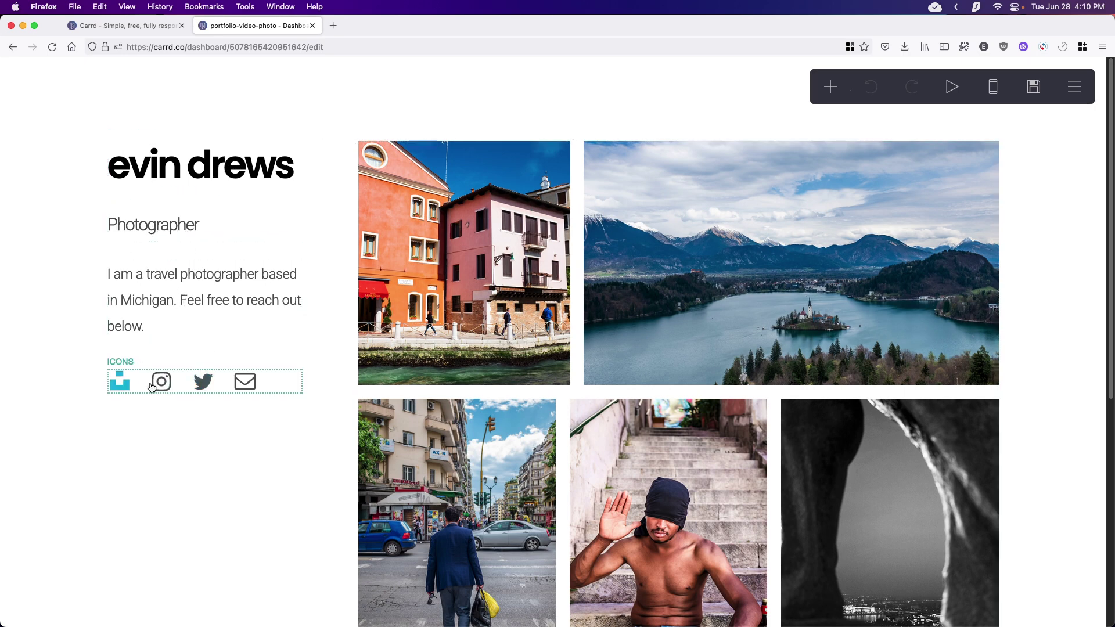
Step: Clear the highlighted tagline selection and start a new site from the Carrd home page
scroll(573, 391, "down", 2)
scroll(538, 307, "up", 2)
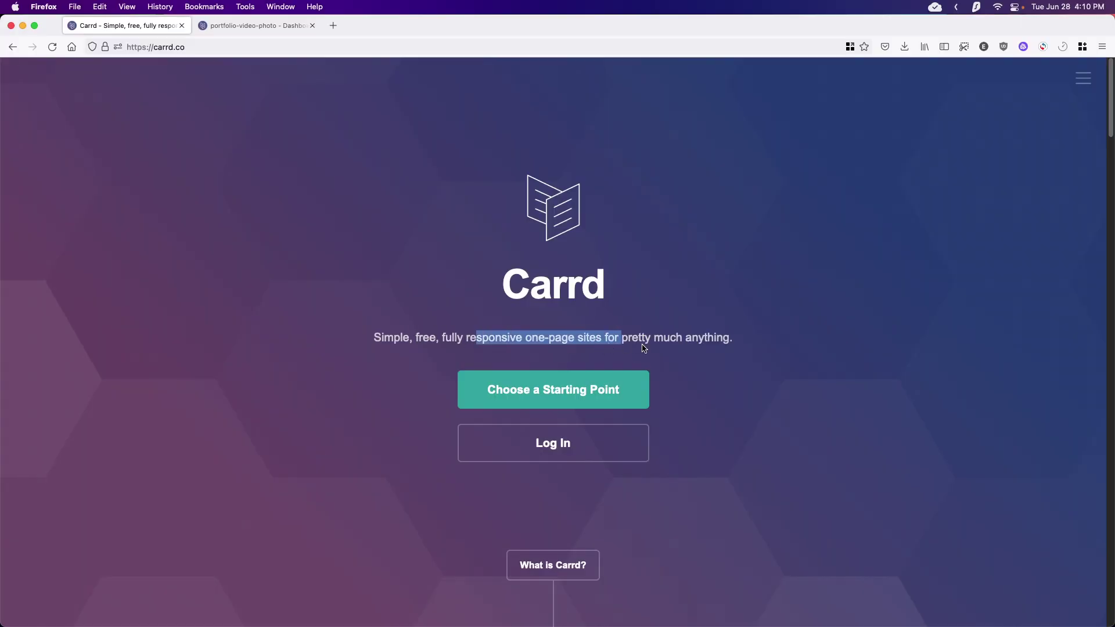
left_click(661, 352)
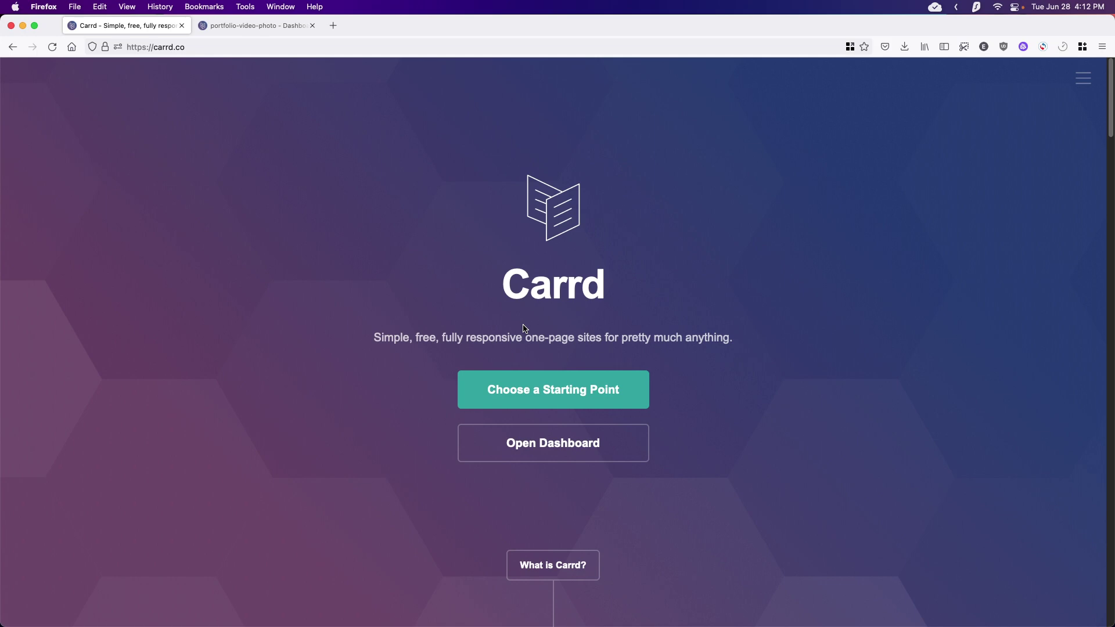
left_click(555, 397)
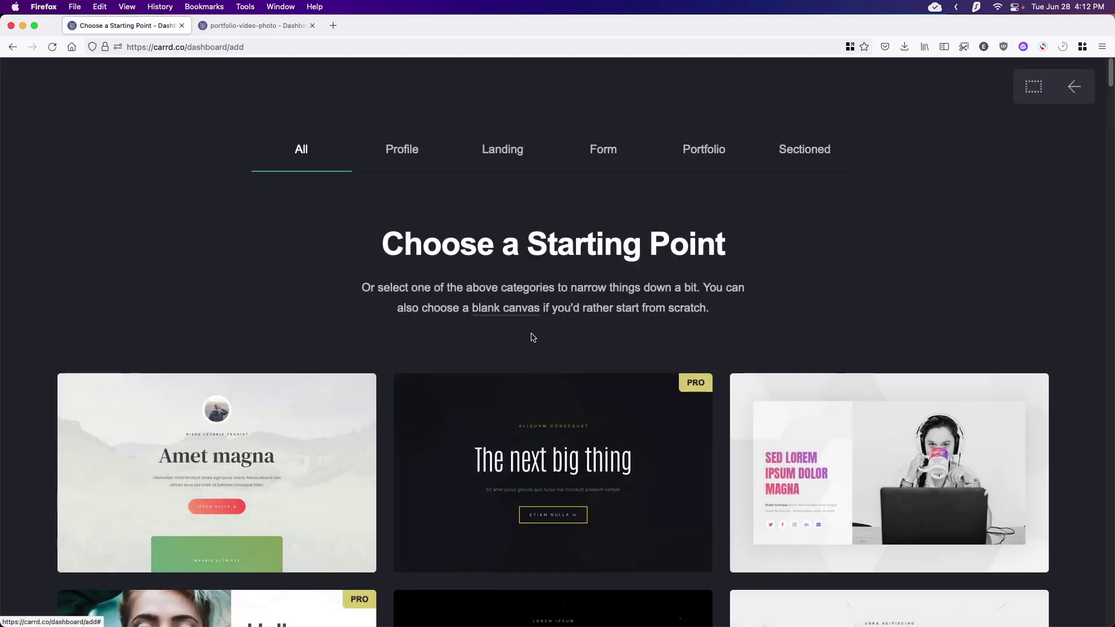
Step: Filter the starter templates to the Portfolio category and browse the portfolio templates
scroll(533, 338, "down", 5)
mouse_move(813, 420)
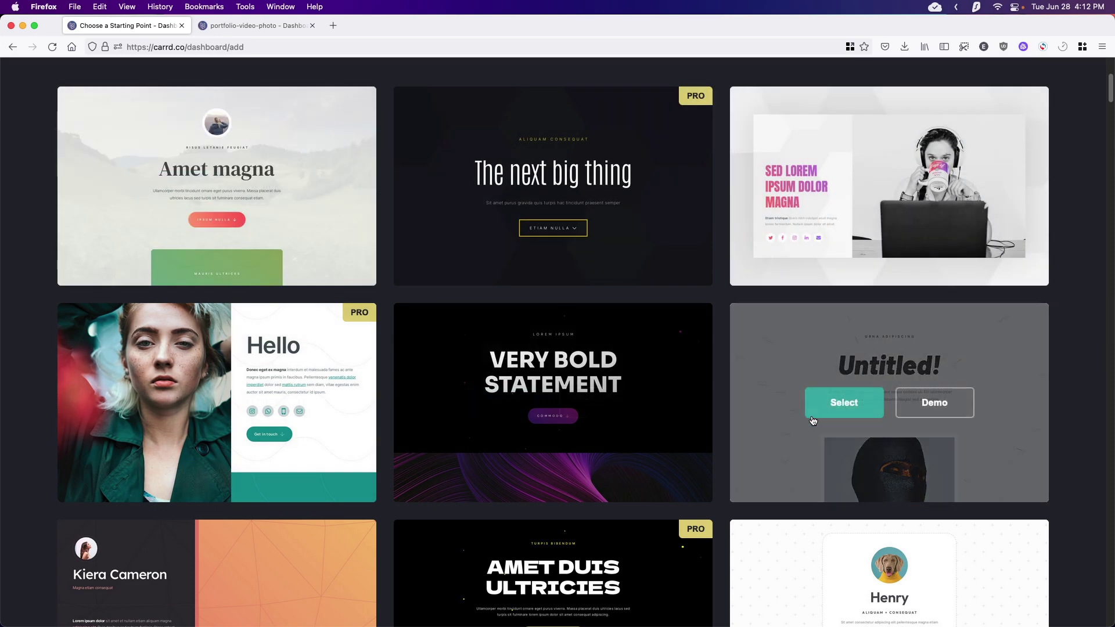
scroll(308, 351, "down", 7)
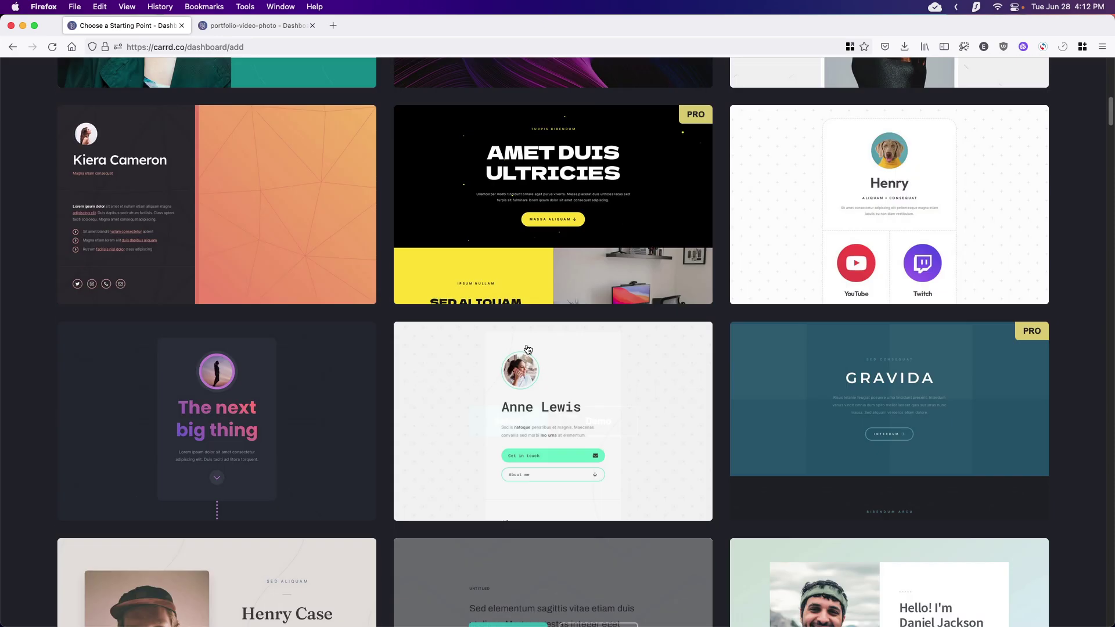
scroll(528, 349, "up", 12)
left_click(705, 151)
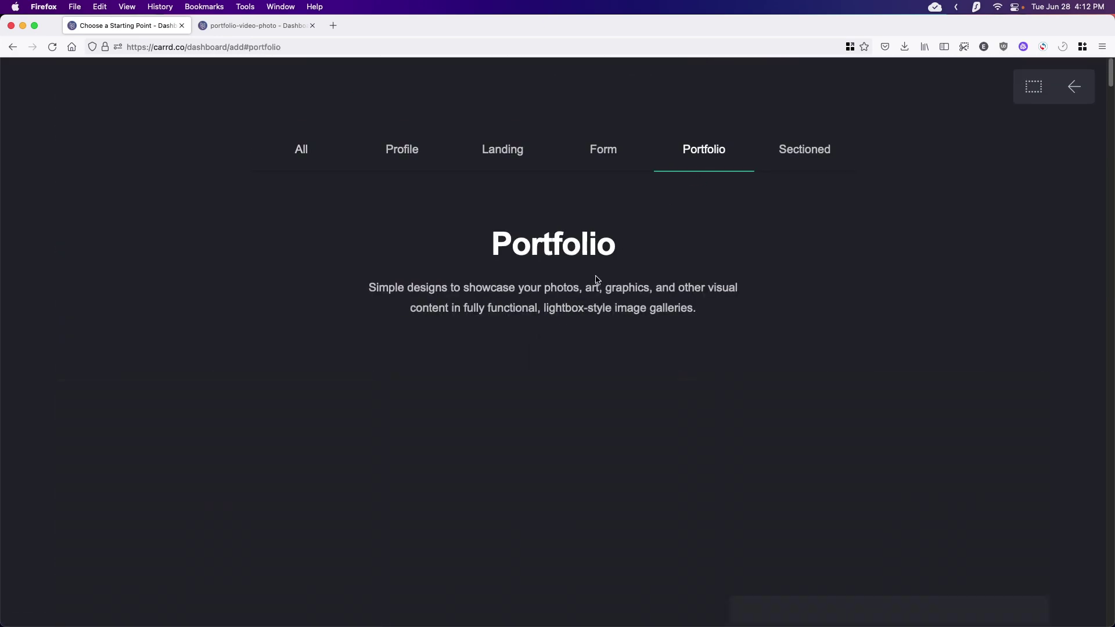
scroll(596, 280, "down", 6)
mouse_move(621, 294)
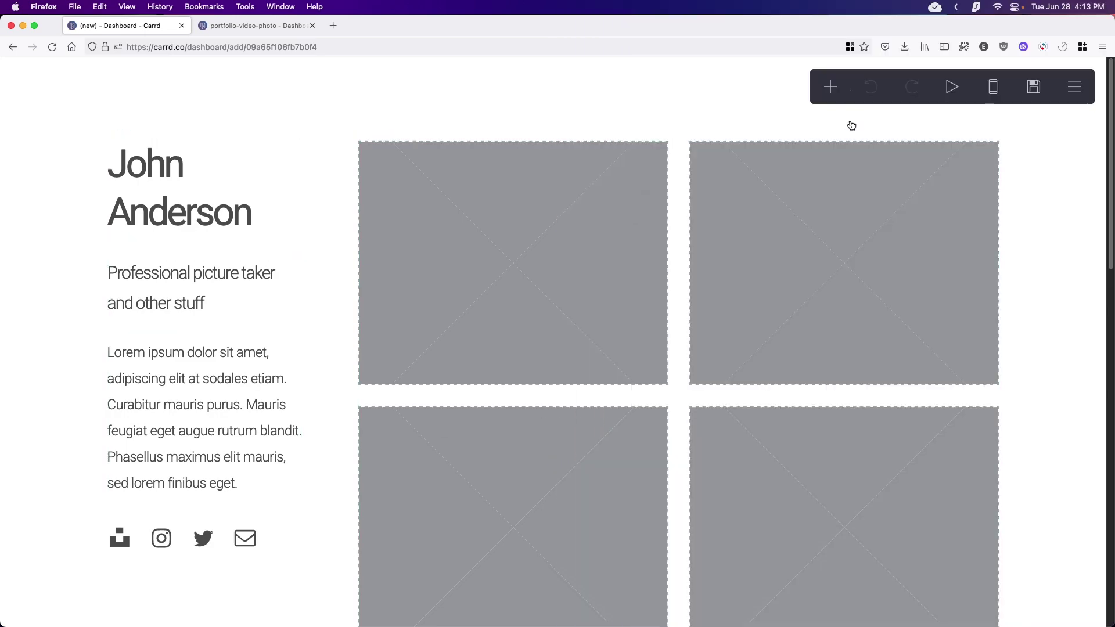
left_click(831, 88)
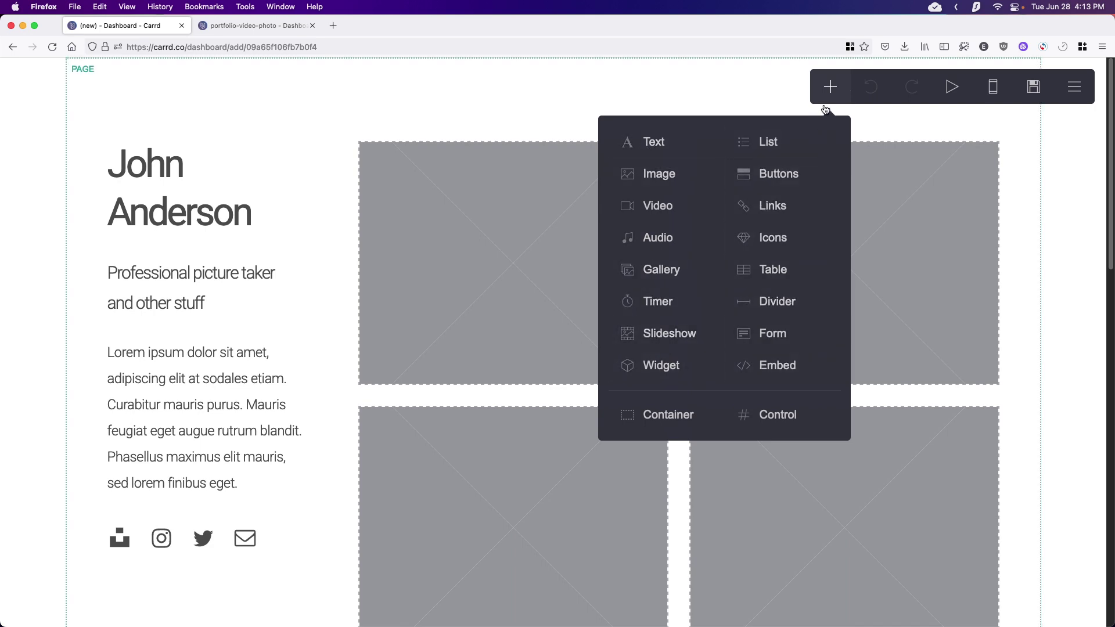
left_click(830, 87)
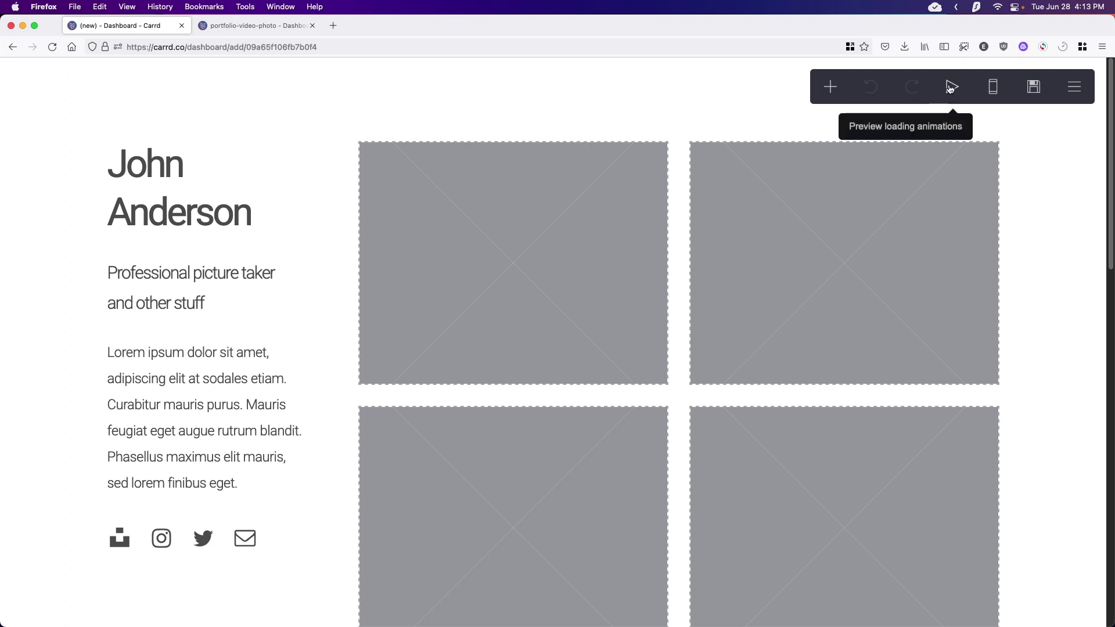
left_click(991, 93)
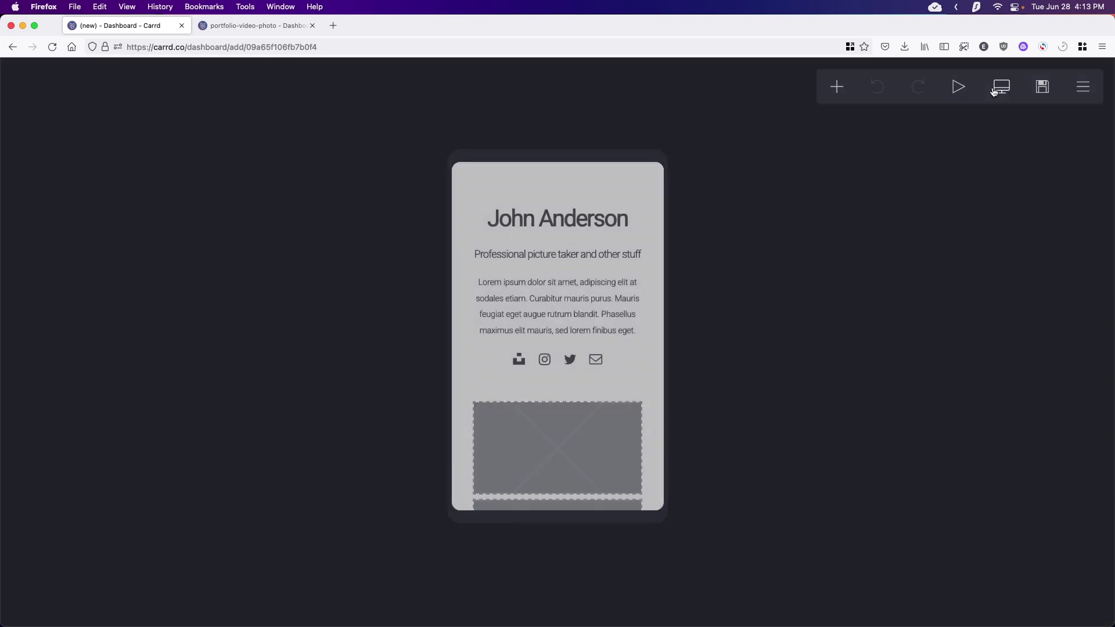
left_click(998, 88)
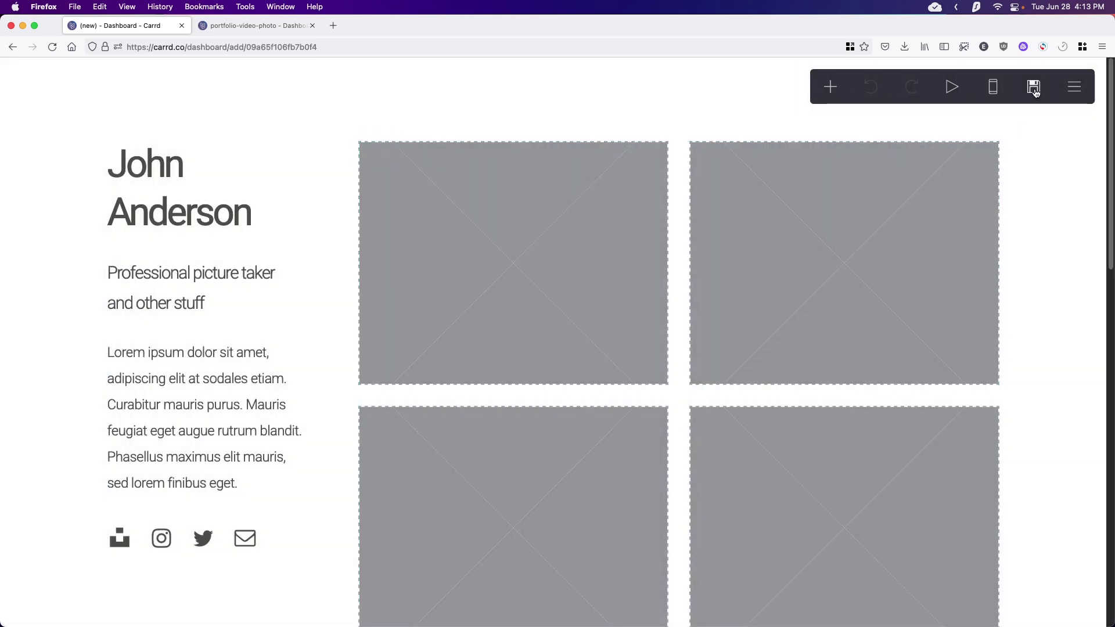
left_click(1082, 95)
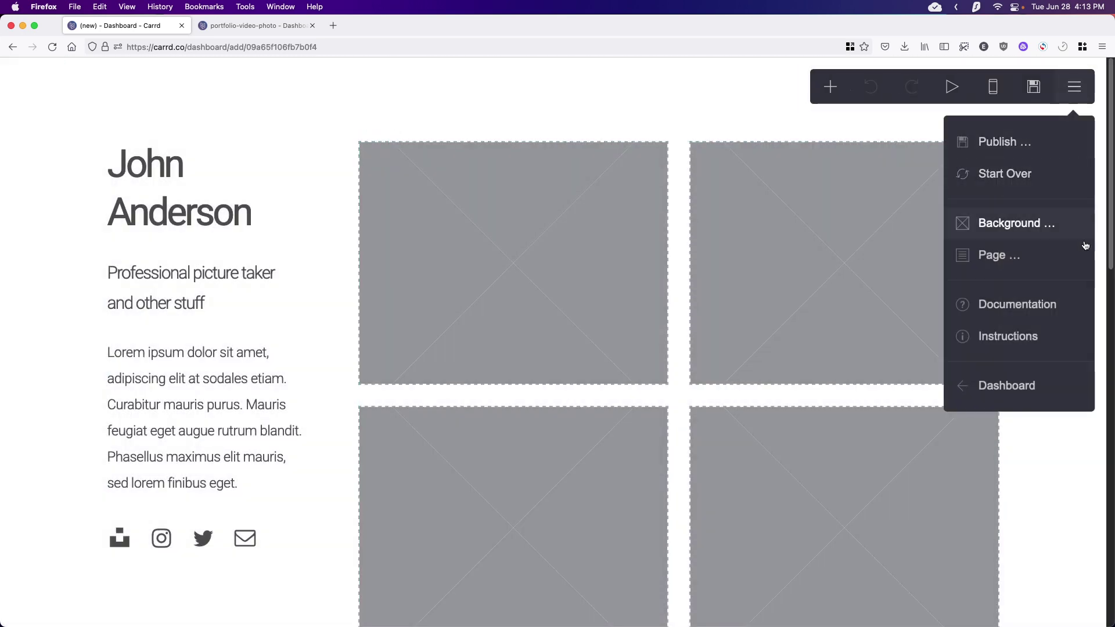
left_click(1076, 98)
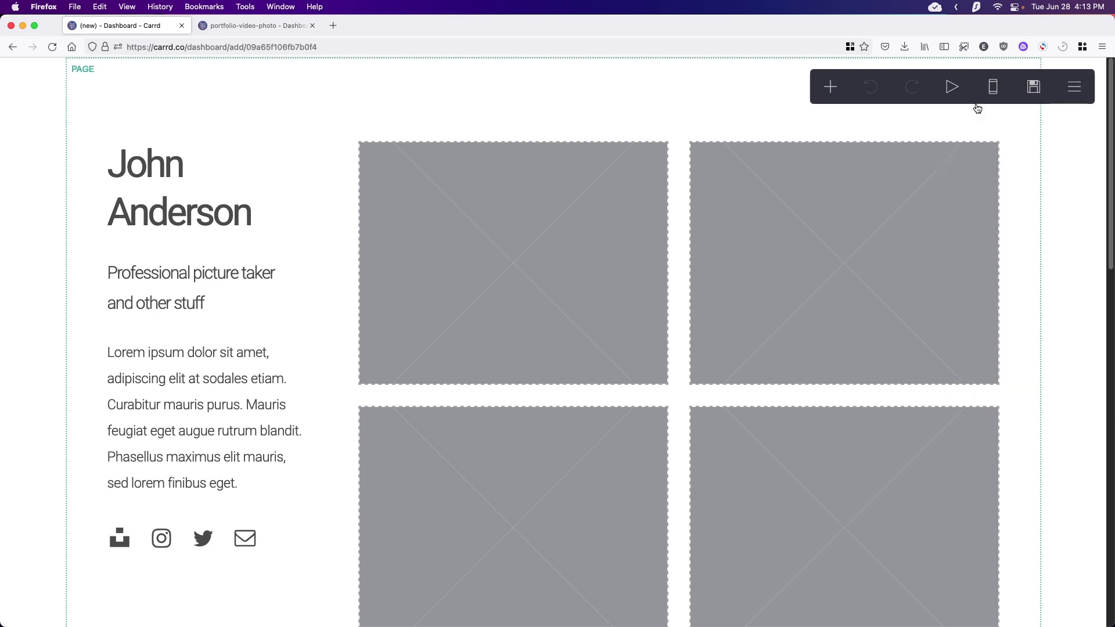
left_click(195, 212)
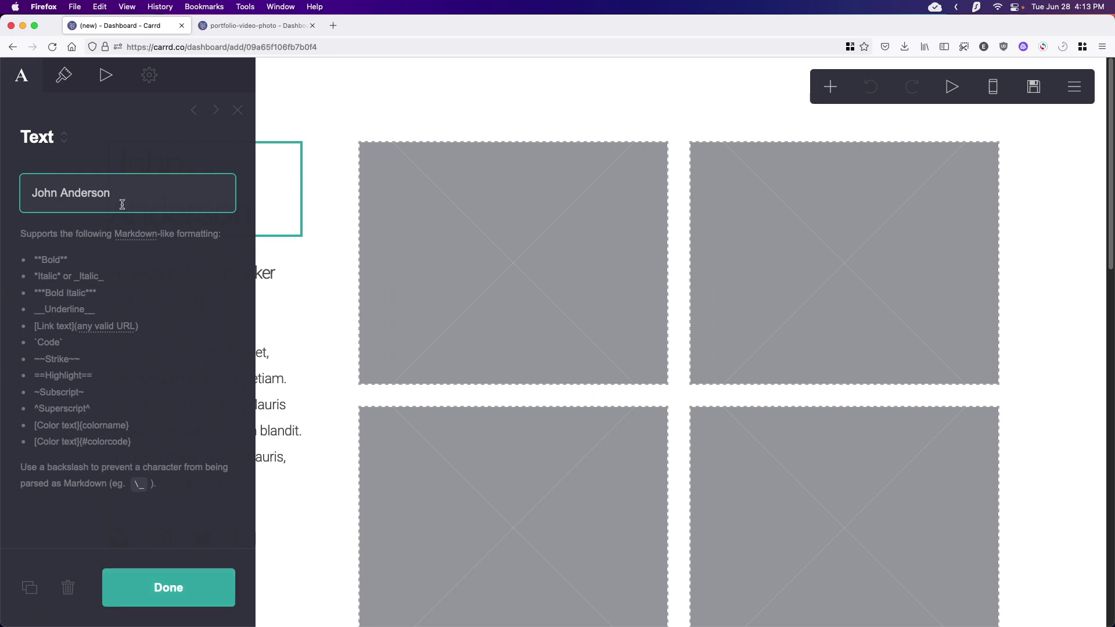
left_click_drag(122, 205, 3, 189)
type("Evin Drews")
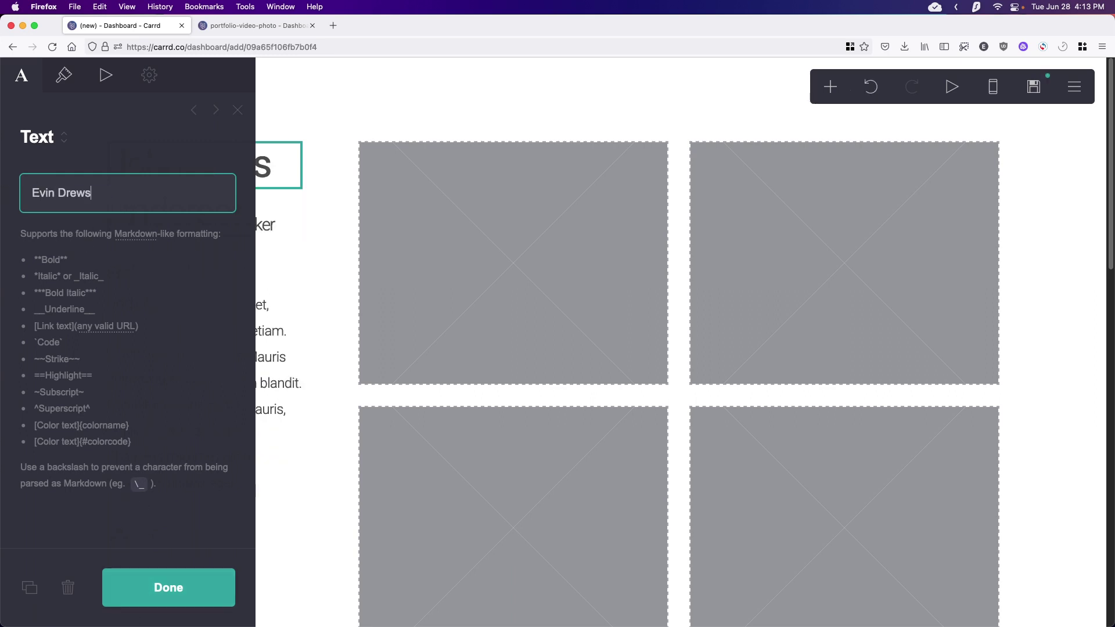
left_click(172, 588)
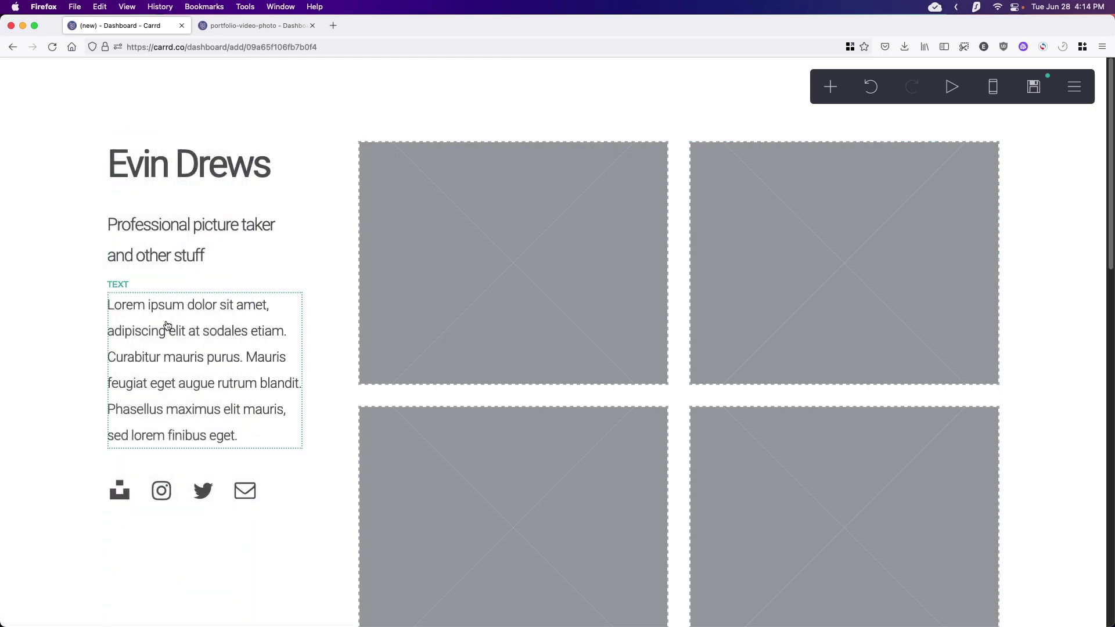
Step: Select the whole long subtitle and begin typing 'Photographer' over it
left_click(140, 265)
left_click_drag(70, 213, 14, 188)
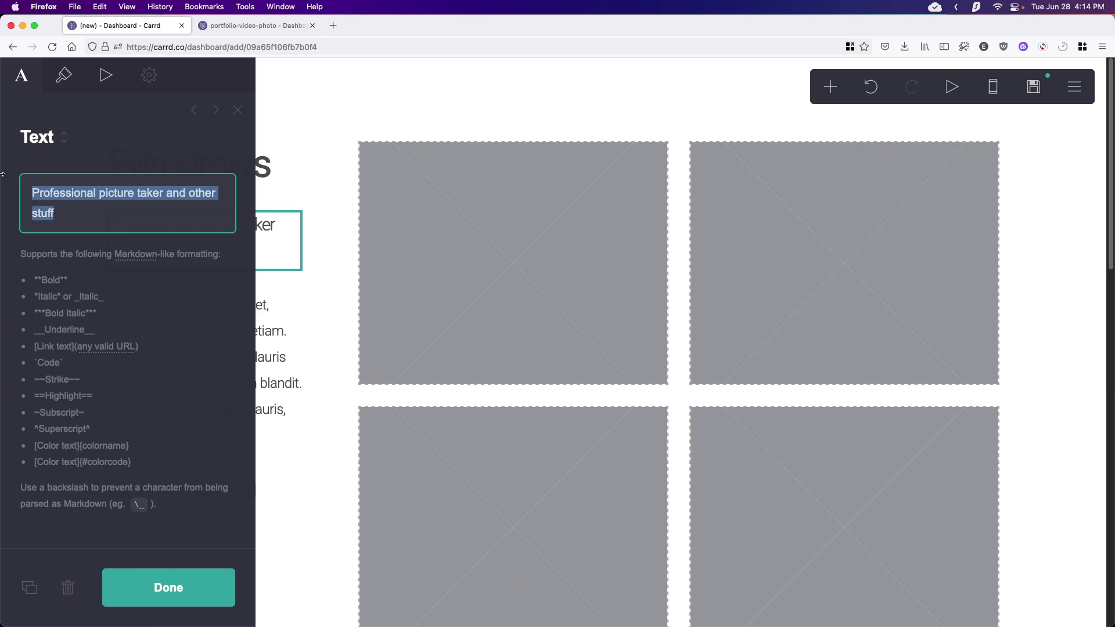
type("Pho")
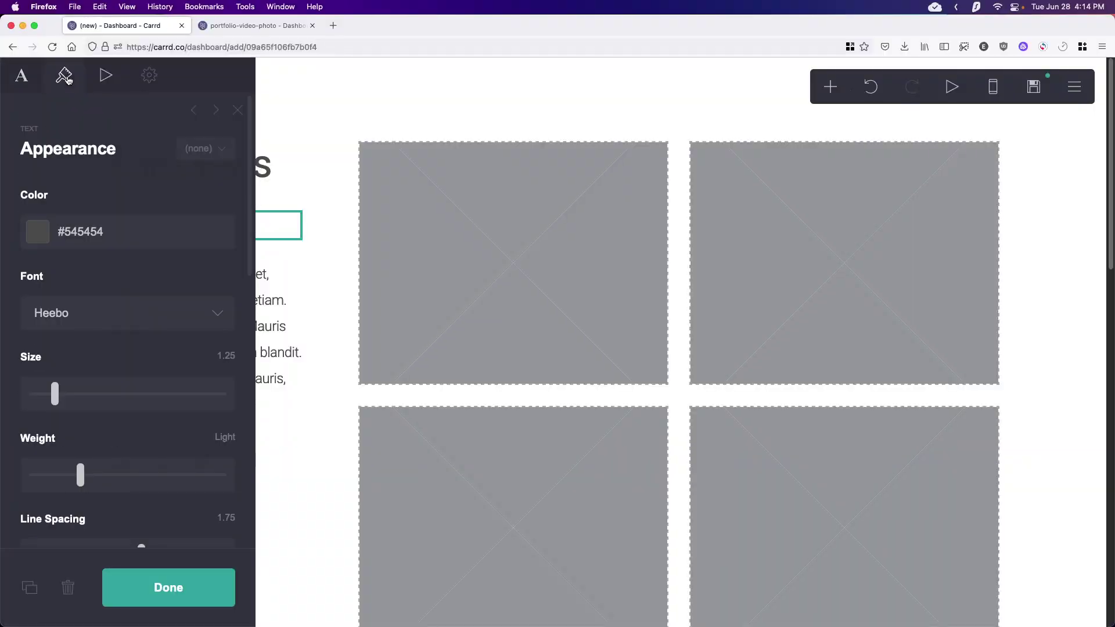
Step: Make the Photographer subtitle black (#000000), larger at about size 1.5, and heavier
left_click(51, 237)
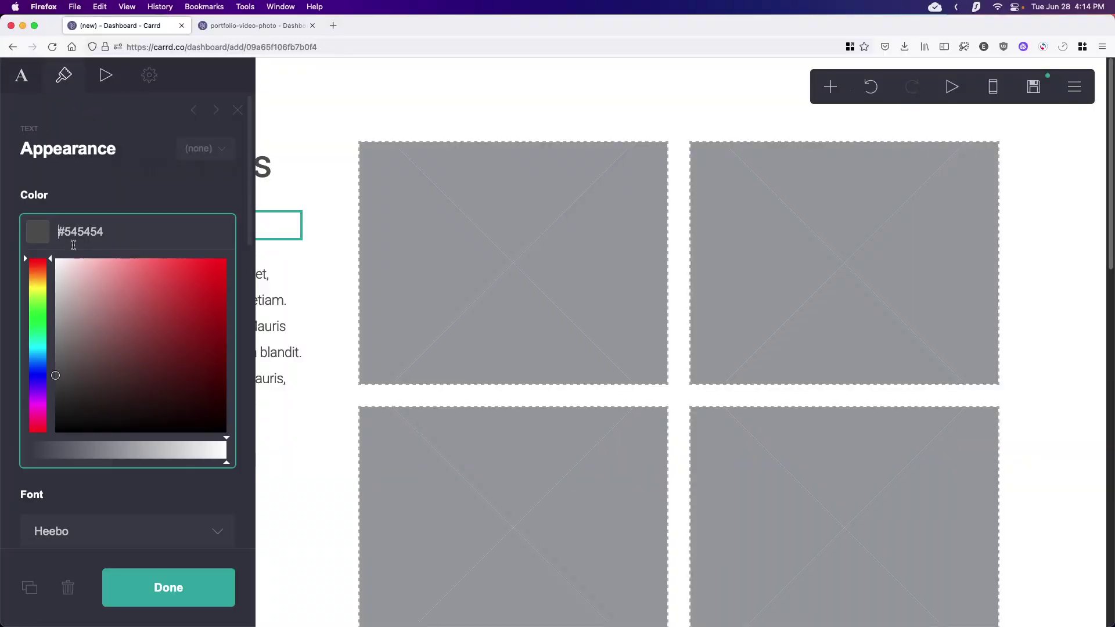
left_click_drag(122, 358, 60, 424)
left_click(145, 535)
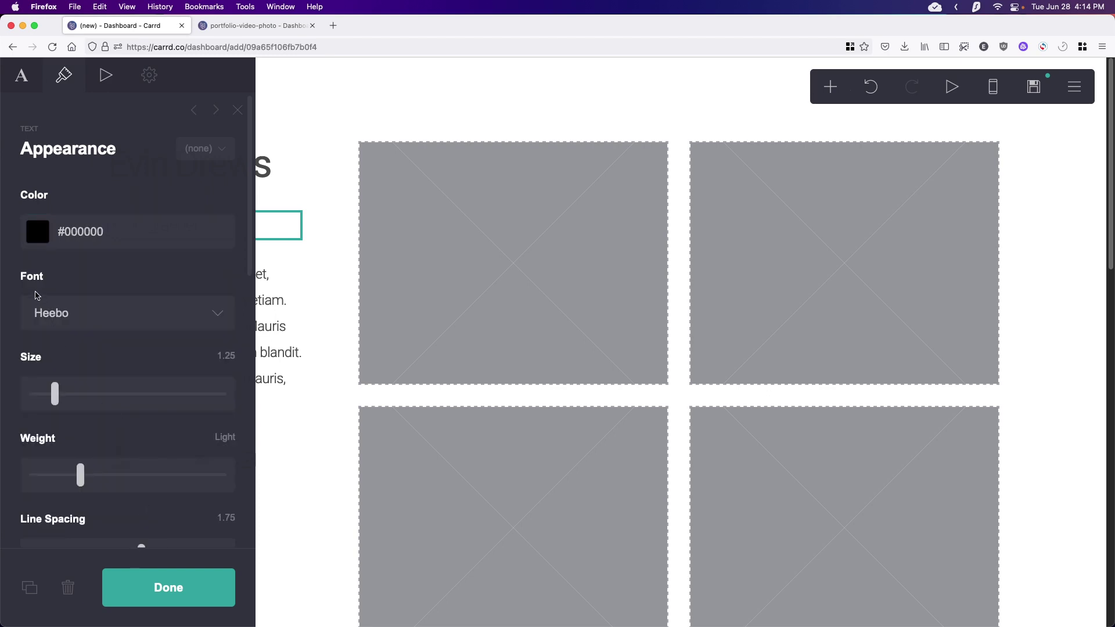
scroll(83, 354, "down", 1)
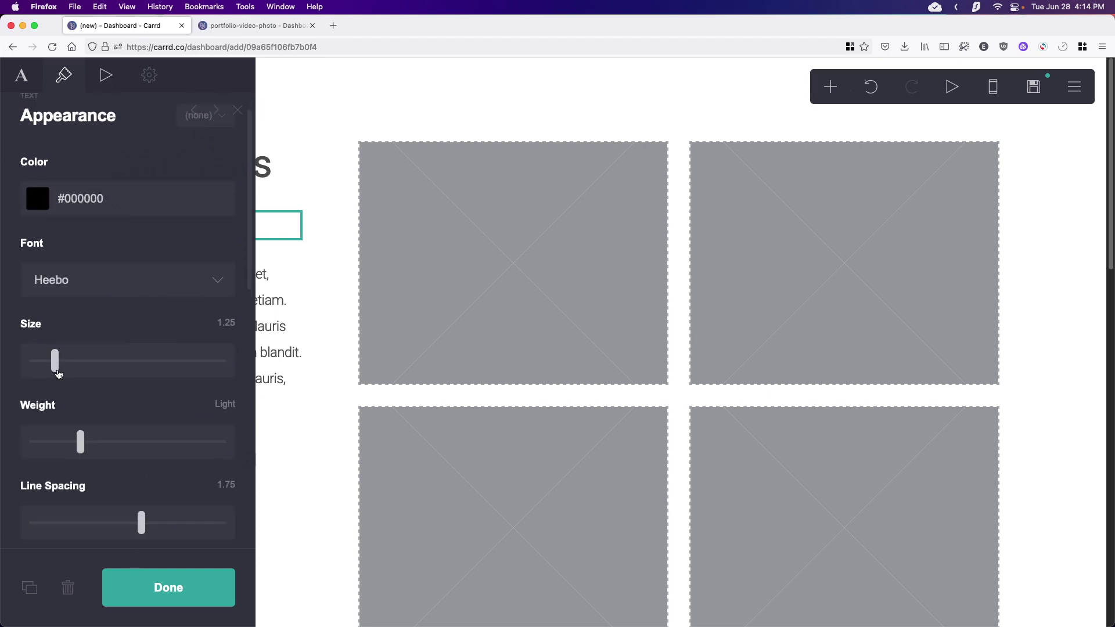
mouse_move(59, 374)
left_mouse_down()
mouse_move(95, 375)
mouse_move(56, 378)
mouse_move(67, 380)
left_mouse_up()
left_click_drag(75, 449, 102, 455)
scroll(70, 349, "down", 10)
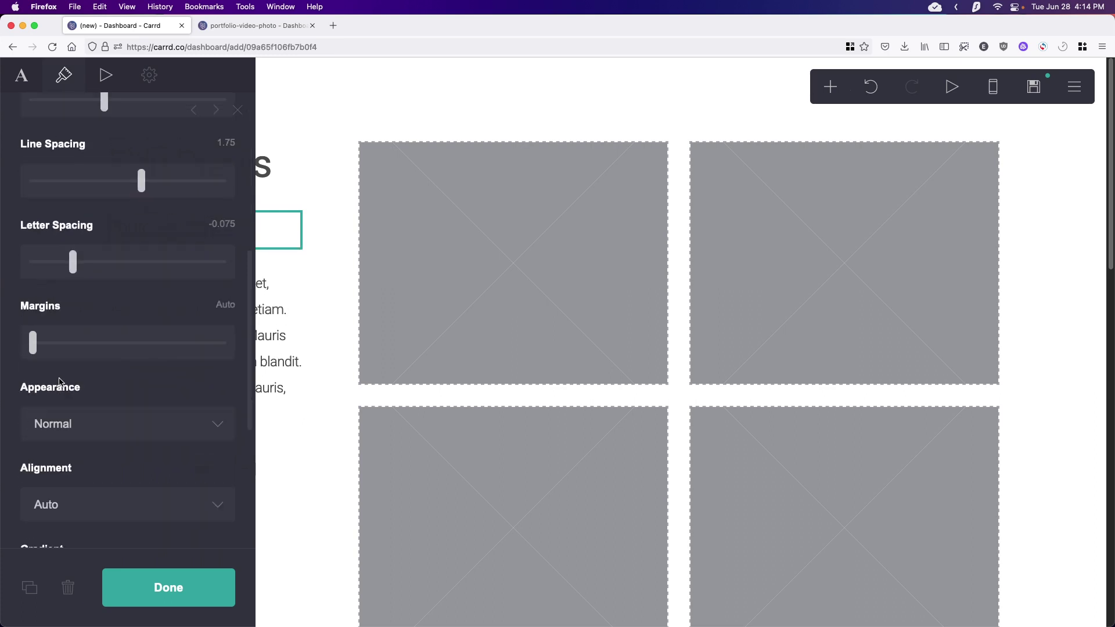
scroll(47, 357, "down", 2)
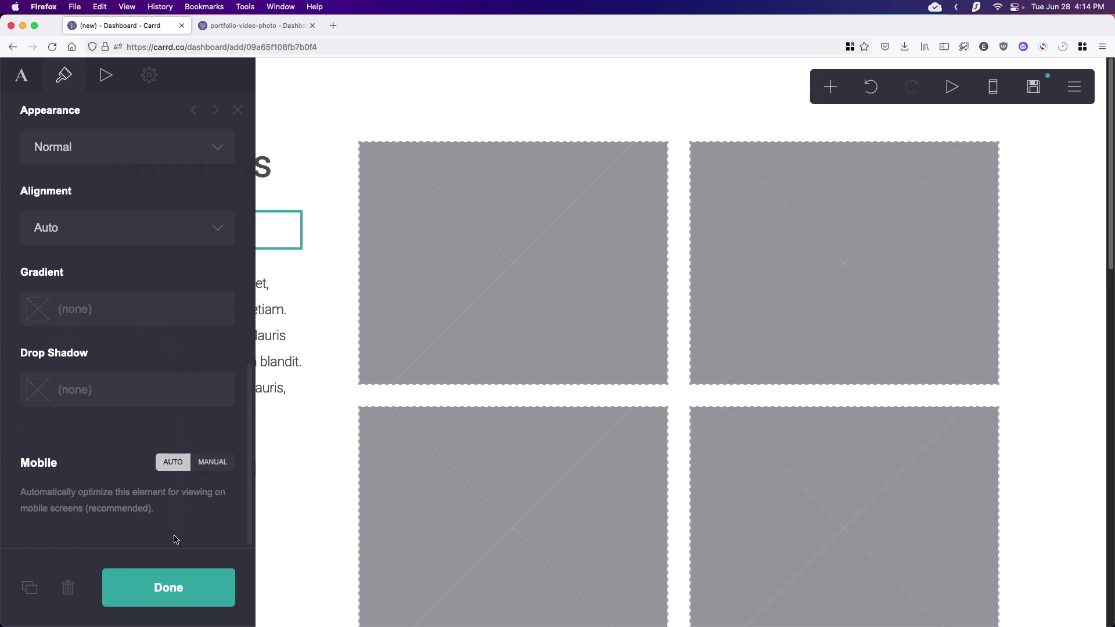
left_click(167, 587)
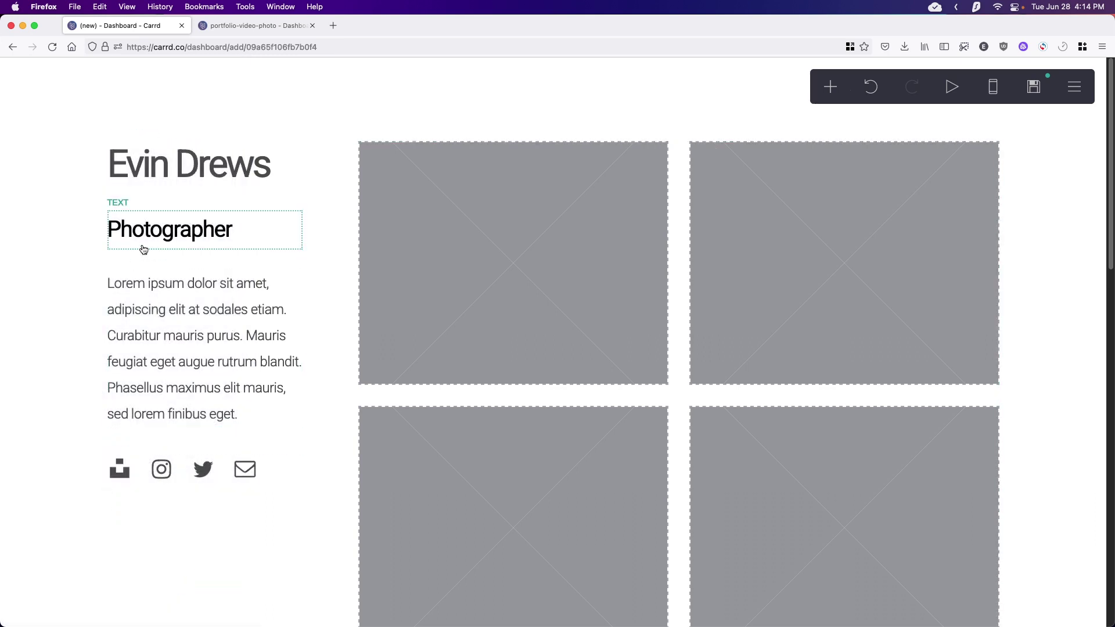
Step: Delete the extra Untitled gallery images down to two slots and open the first slot's photo picker
left_click(495, 251)
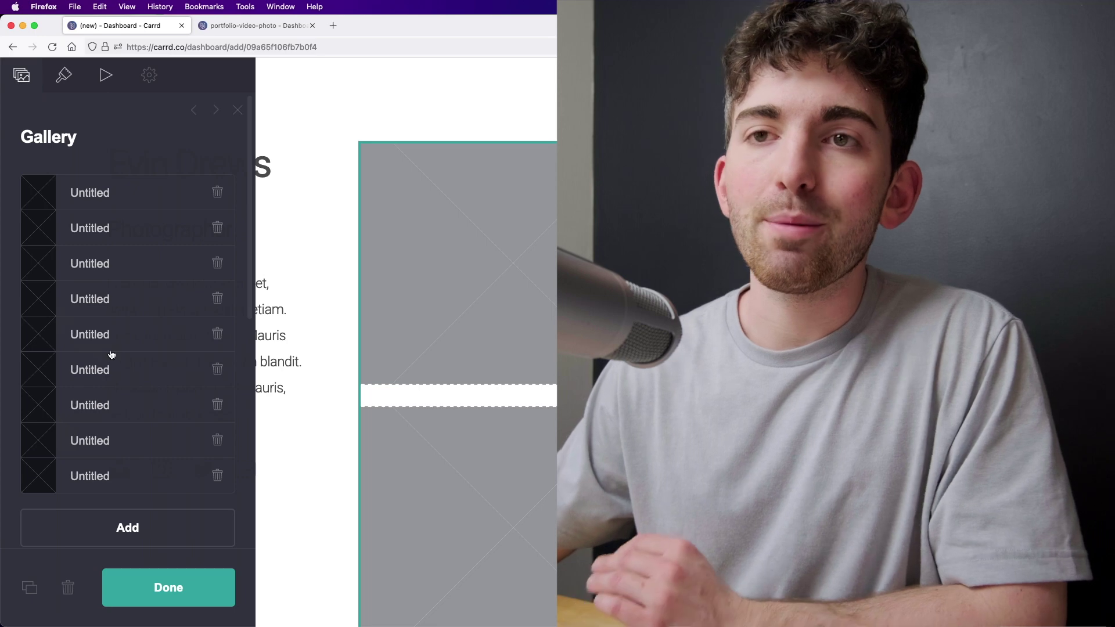
left_click(216, 475)
left_click(212, 439)
left_click(216, 404)
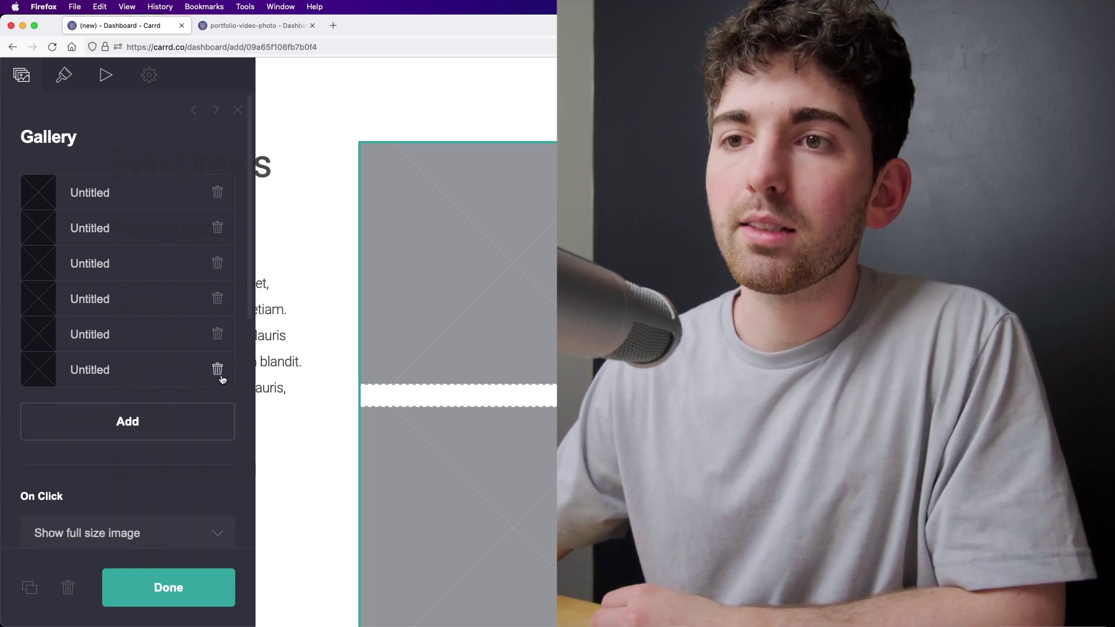
left_click(216, 370)
left_click(217, 335)
left_click(215, 339)
left_click(217, 297)
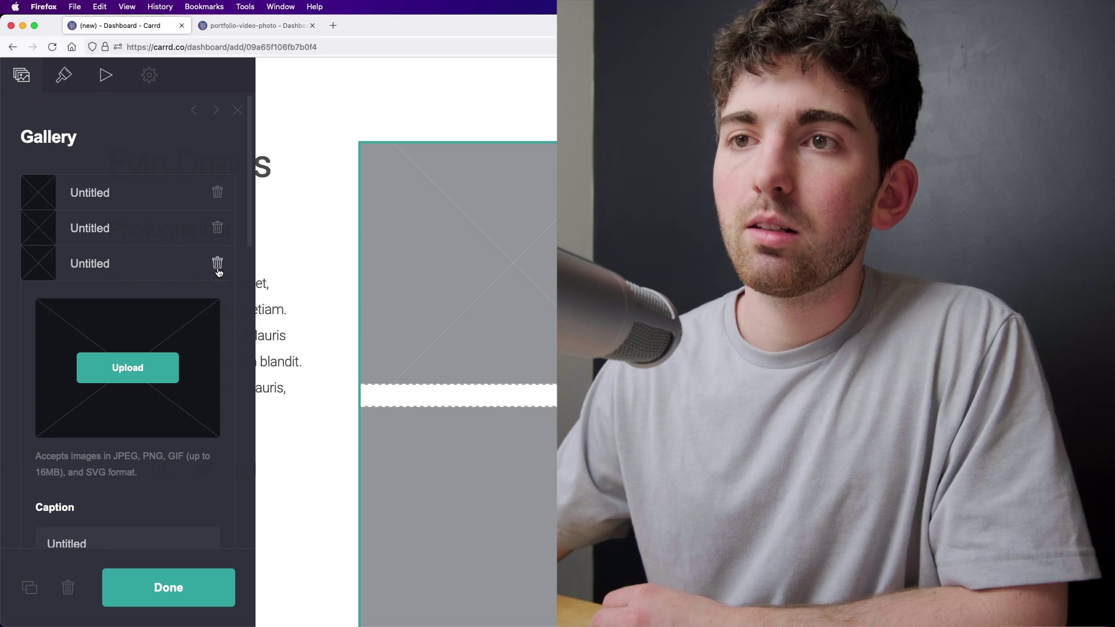
left_click(217, 261)
left_click(64, 194)
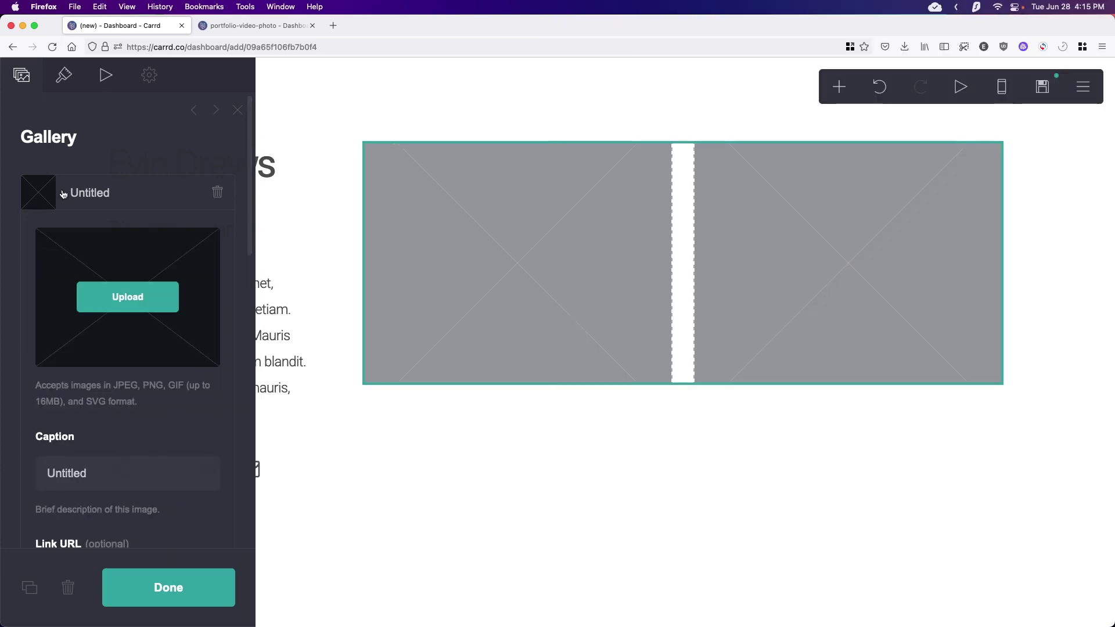
left_click(138, 310)
Step: Upload the photo of the woman crouching by the river into the first slot, uncropped
scroll(523, 261, "down", 10)
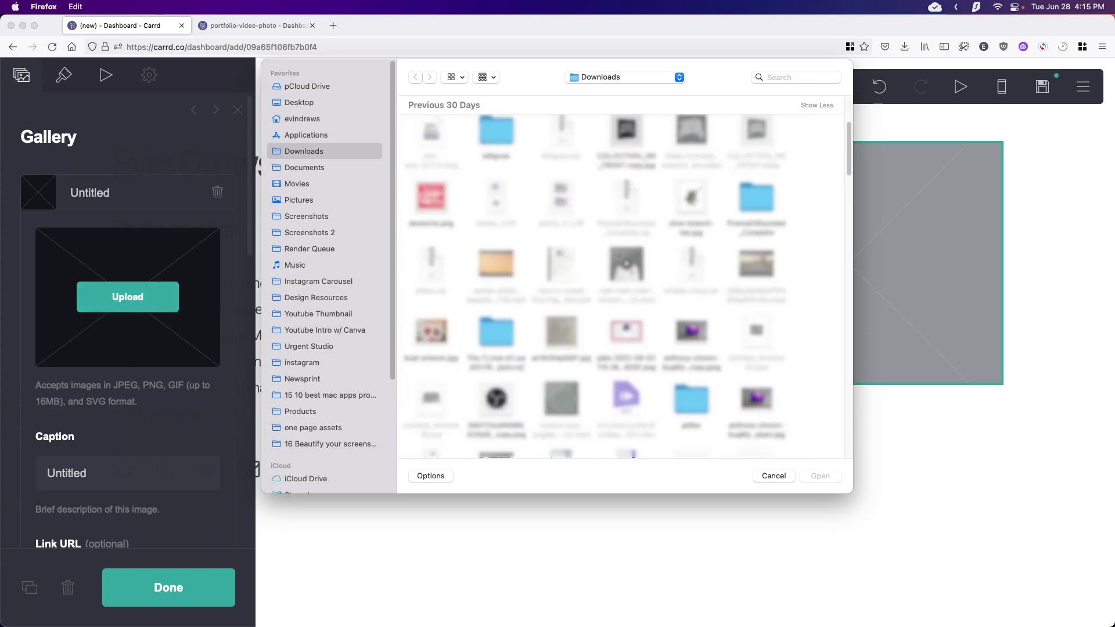
left_click(561, 255)
left_click(819, 476)
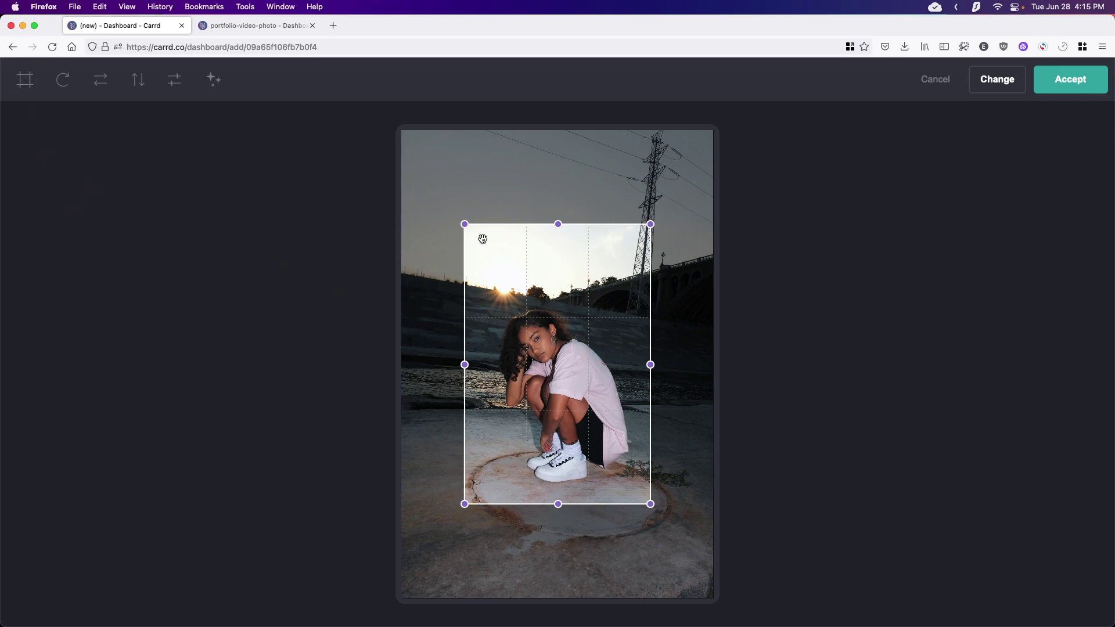
left_click(24, 82)
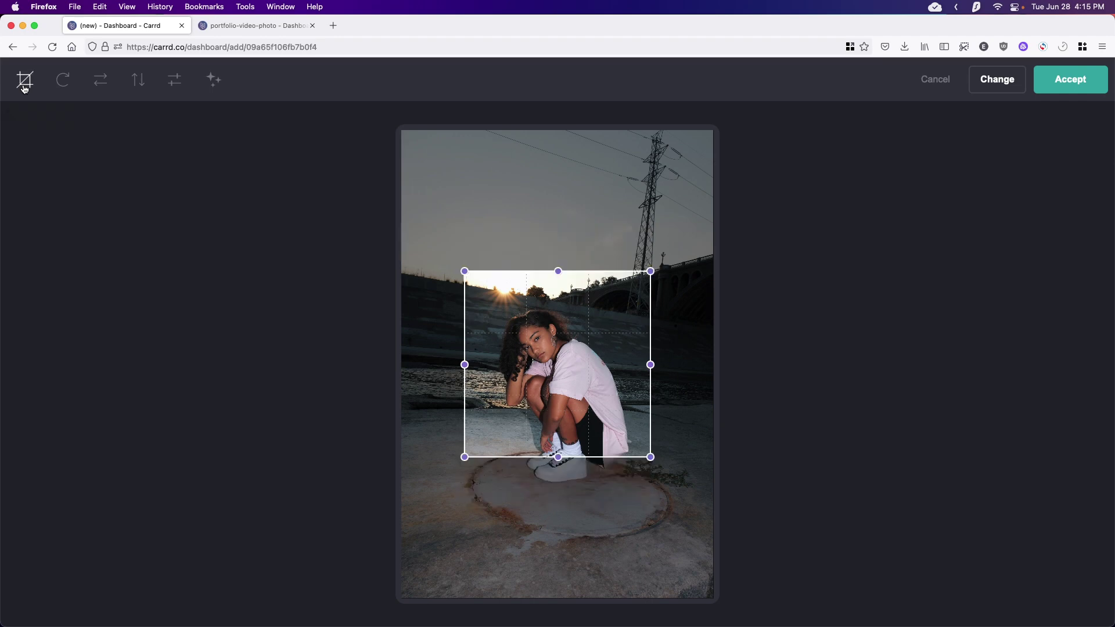
left_click(23, 81)
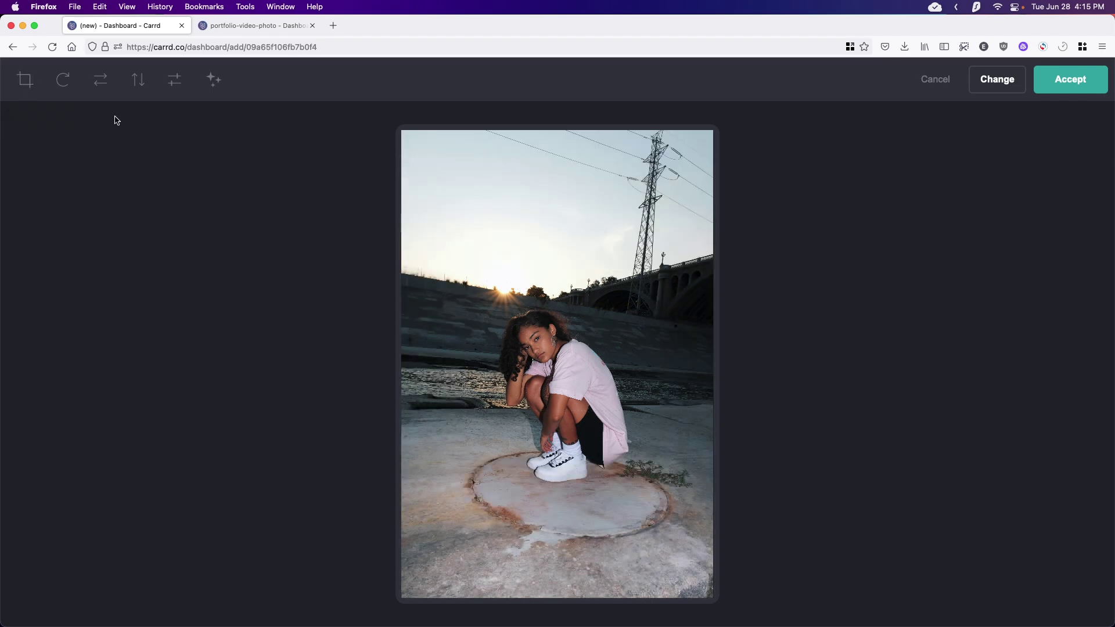
left_click(1077, 87)
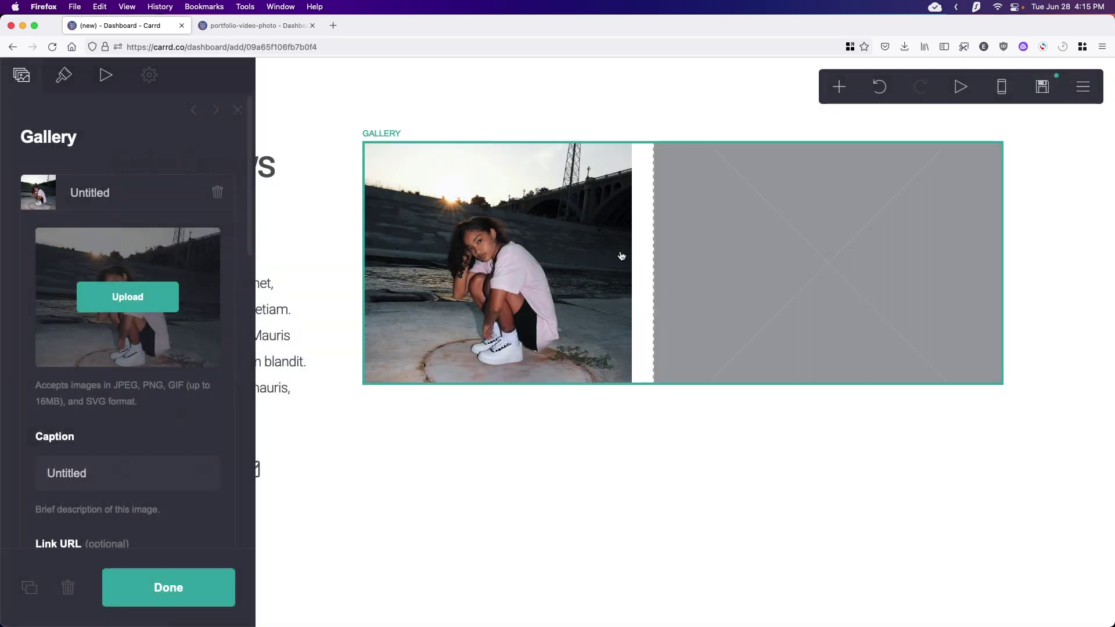
left_click(89, 194)
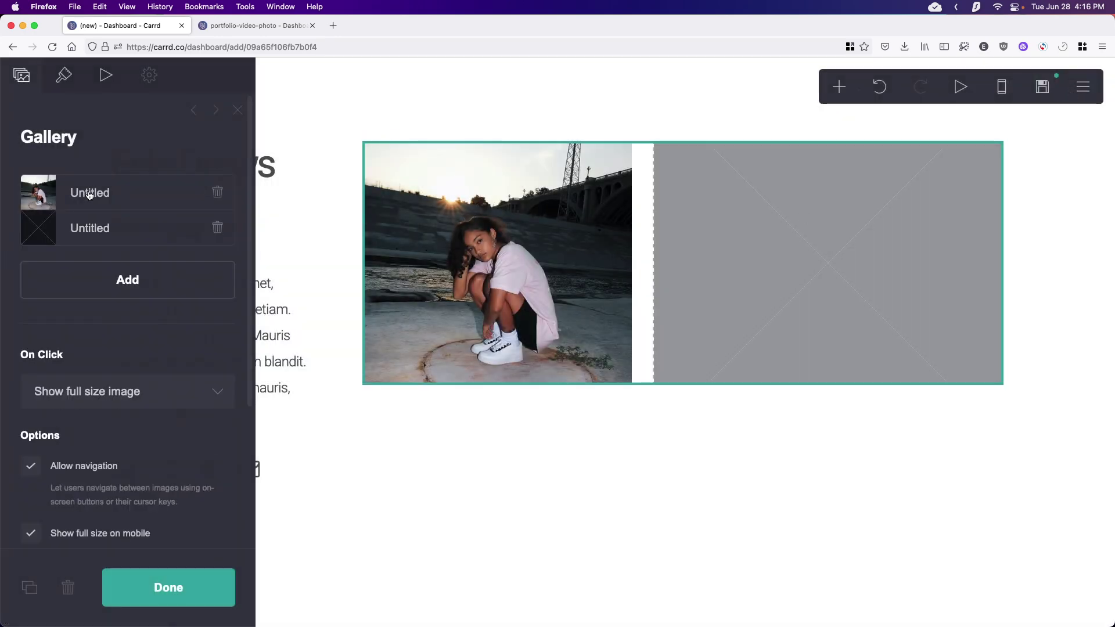
Step: Upload the photo of the woman in a white cap at night into the second slot
left_click(89, 234)
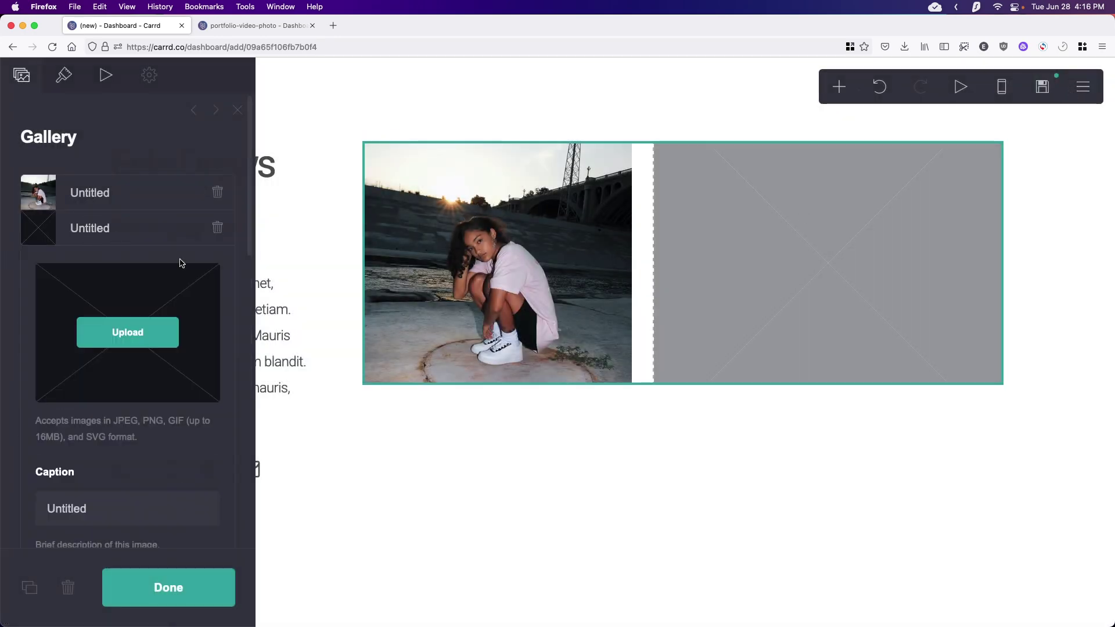
left_click(135, 334)
scroll(622, 284, "down", 10)
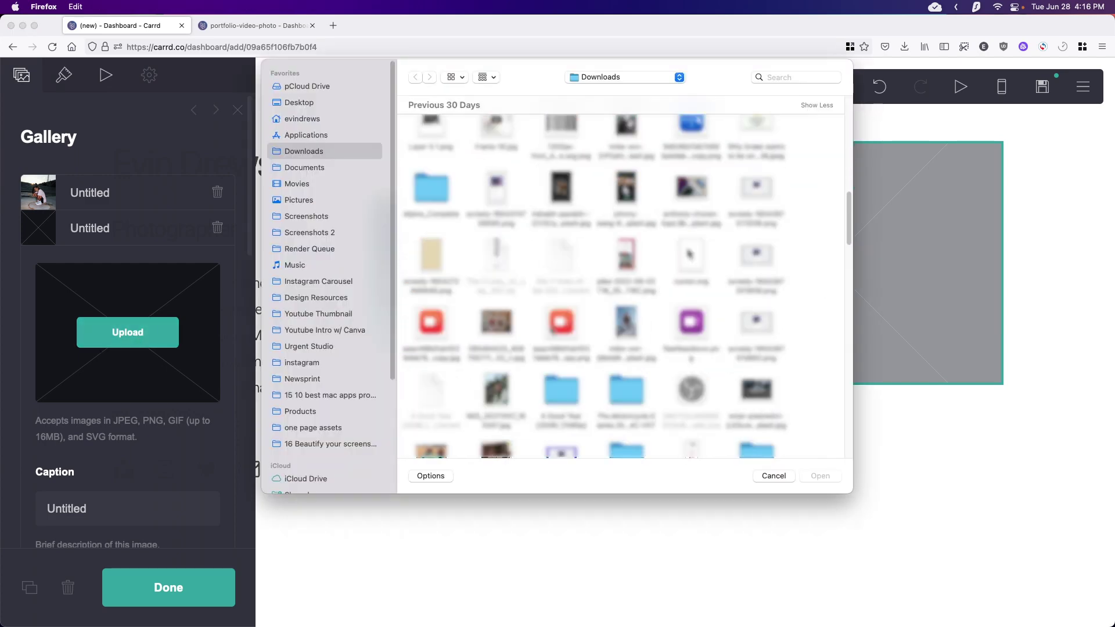
left_click(626, 187)
left_click(821, 475)
left_click(1071, 77)
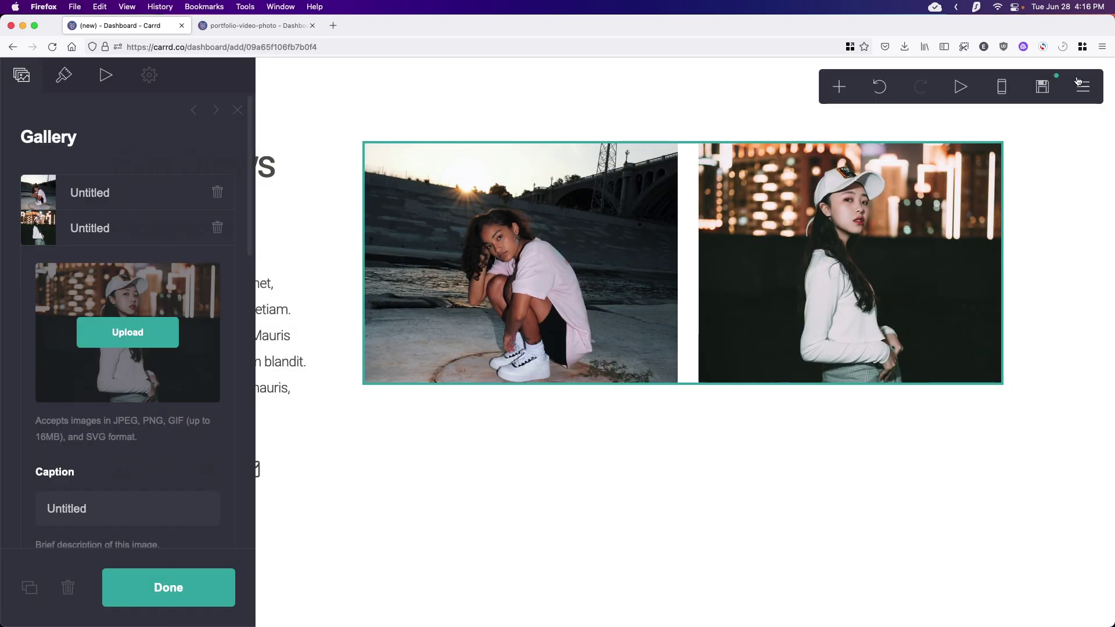
left_click(182, 582)
left_click(653, 266)
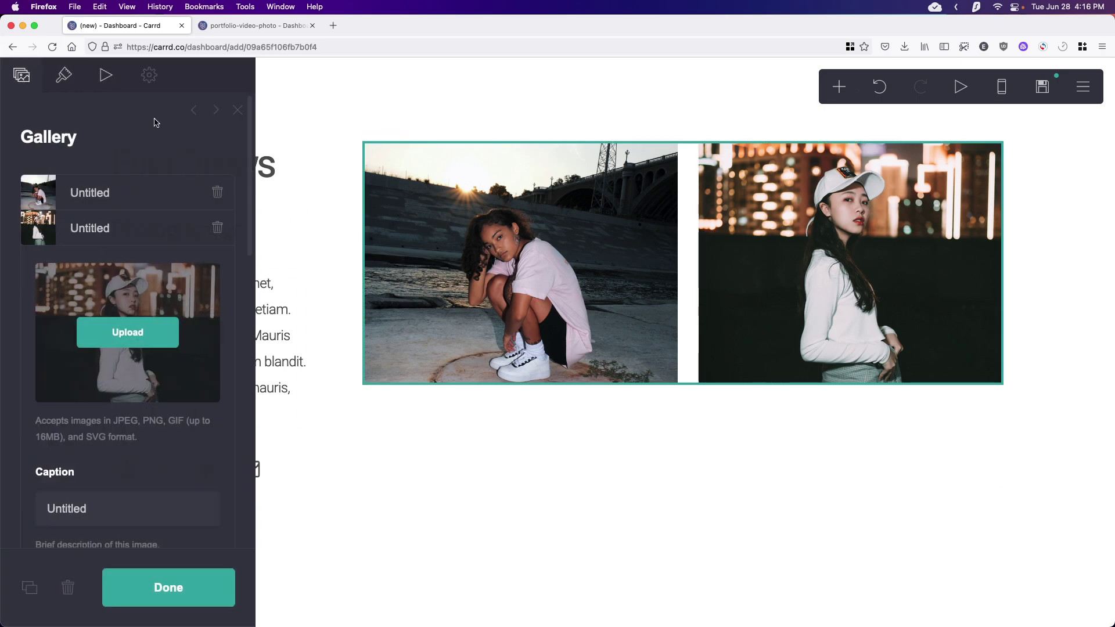
Step: Try the Fixed, Full and Default gallery styles, then settle on Fit
left_click(63, 77)
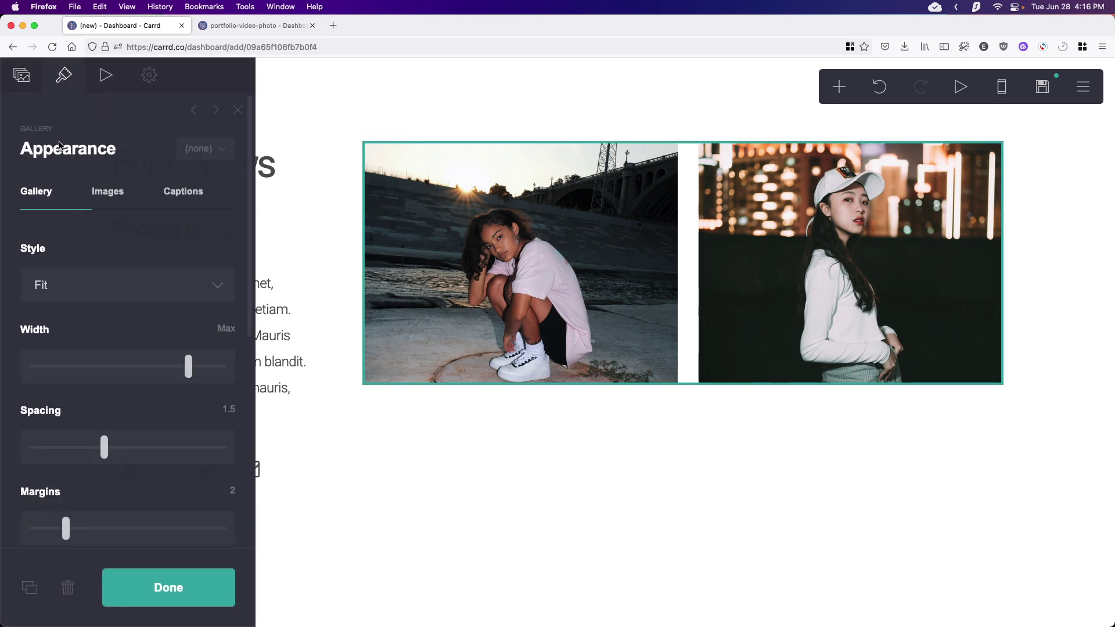
left_click(161, 283)
left_click(153, 294)
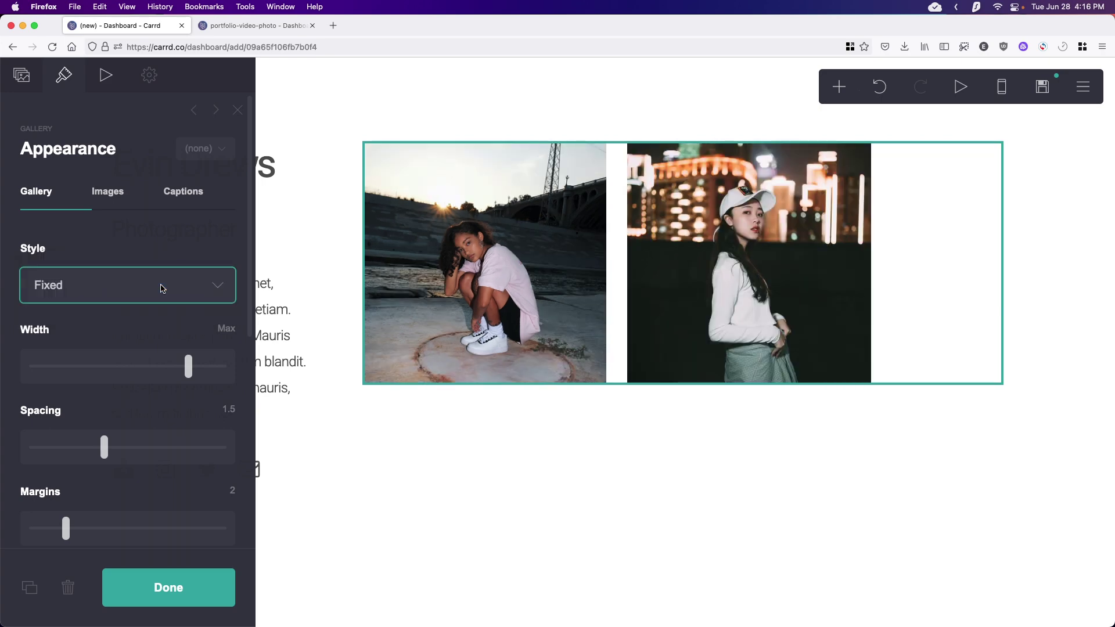
left_click(87, 275)
left_click(84, 294)
left_click(87, 284)
left_click(81, 258)
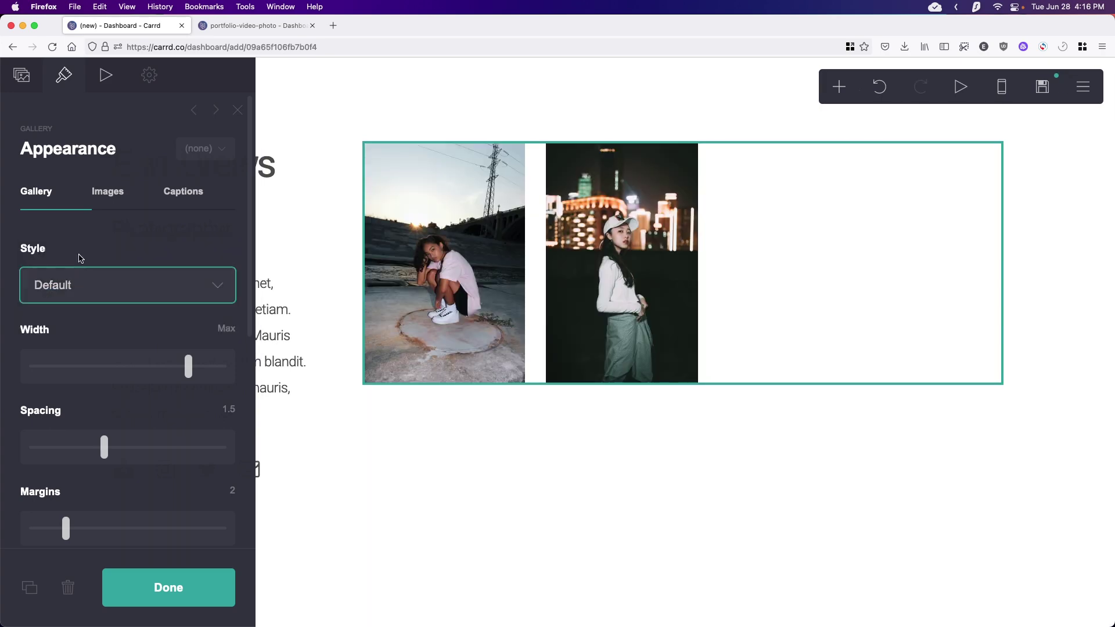
left_click(88, 290)
left_click(86, 295)
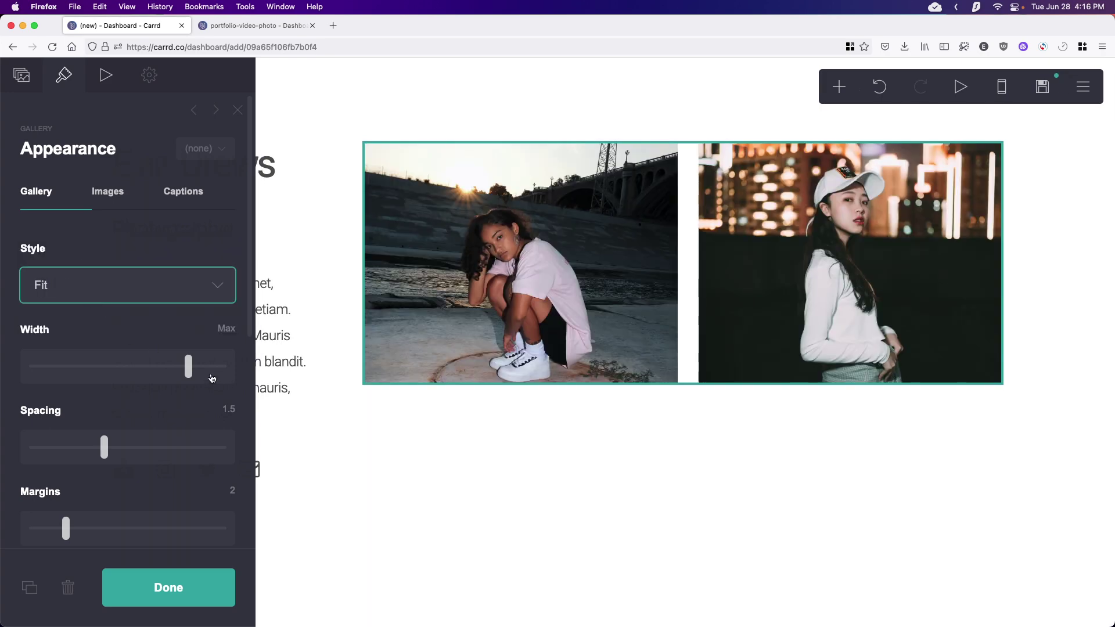
Step: Maximise gallery width, raise margins to 5.125, and set corner rounding 7.25 for circular photos
mouse_move(212, 379)
left_mouse_down()
mouse_move(145, 372)
mouse_move(199, 372)
mouse_move(165, 372)
mouse_move(206, 387)
mouse_move(193, 386)
left_mouse_up()
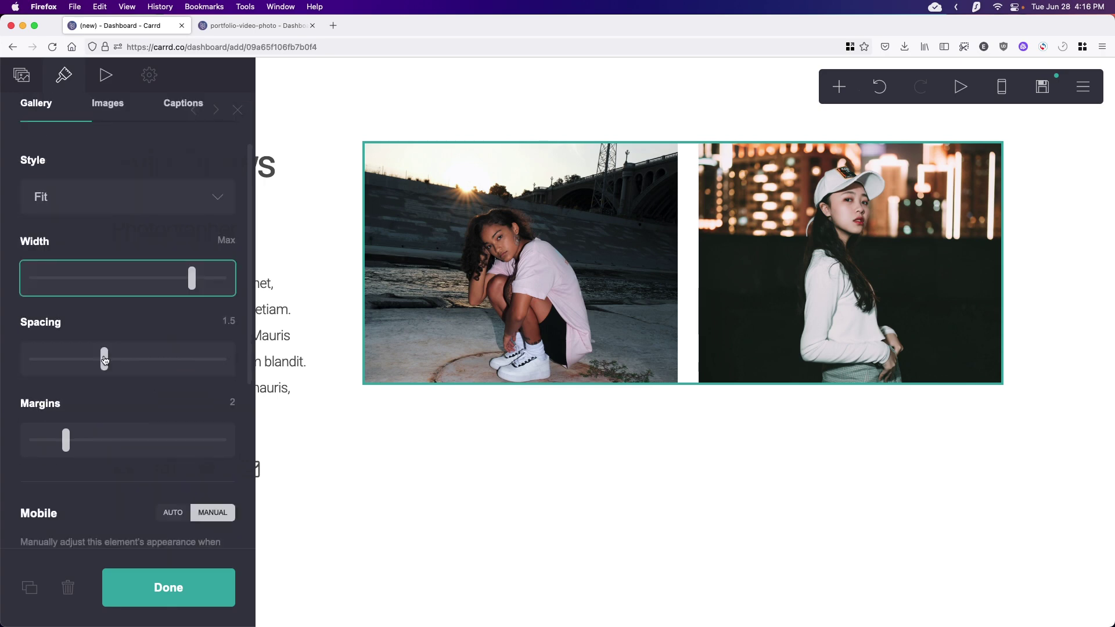
mouse_move(104, 359)
left_mouse_down()
mouse_move(179, 363)
mouse_move(99, 363)
left_mouse_up()
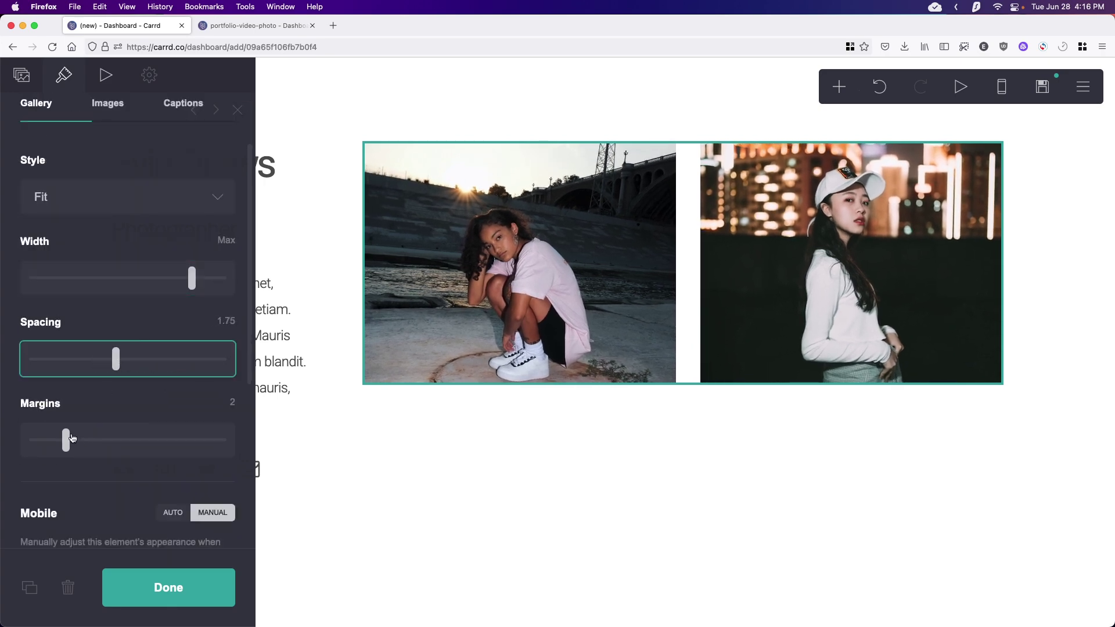
left_click_drag(65, 440, 115, 441)
scroll(163, 421, "down", 5)
scroll(163, 421, "down", 1)
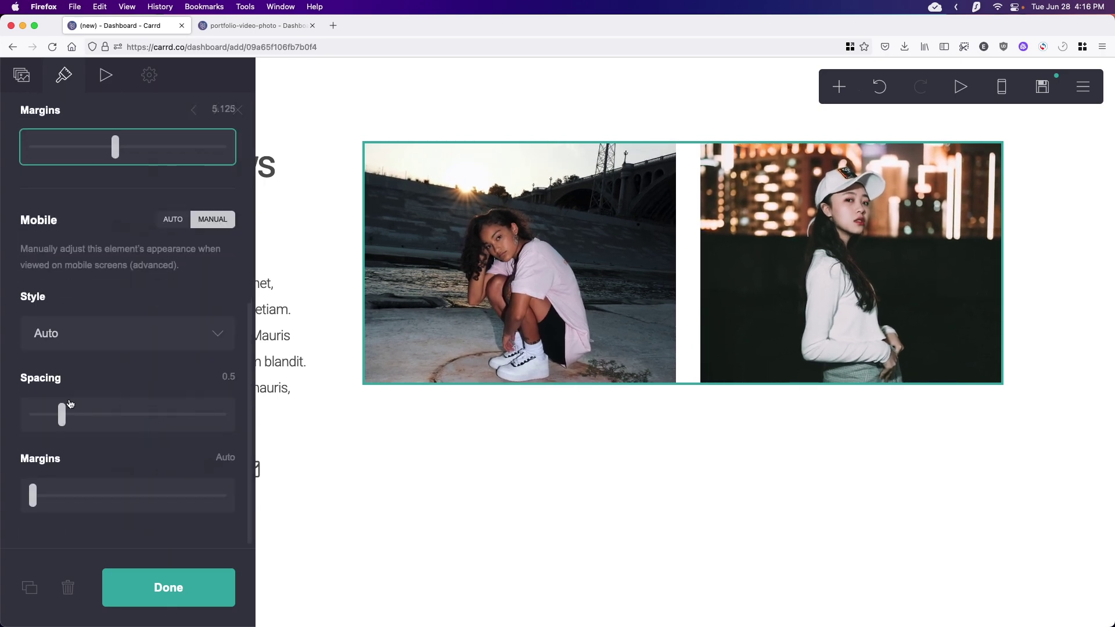
scroll(87, 349, "up", 10)
left_click(108, 194)
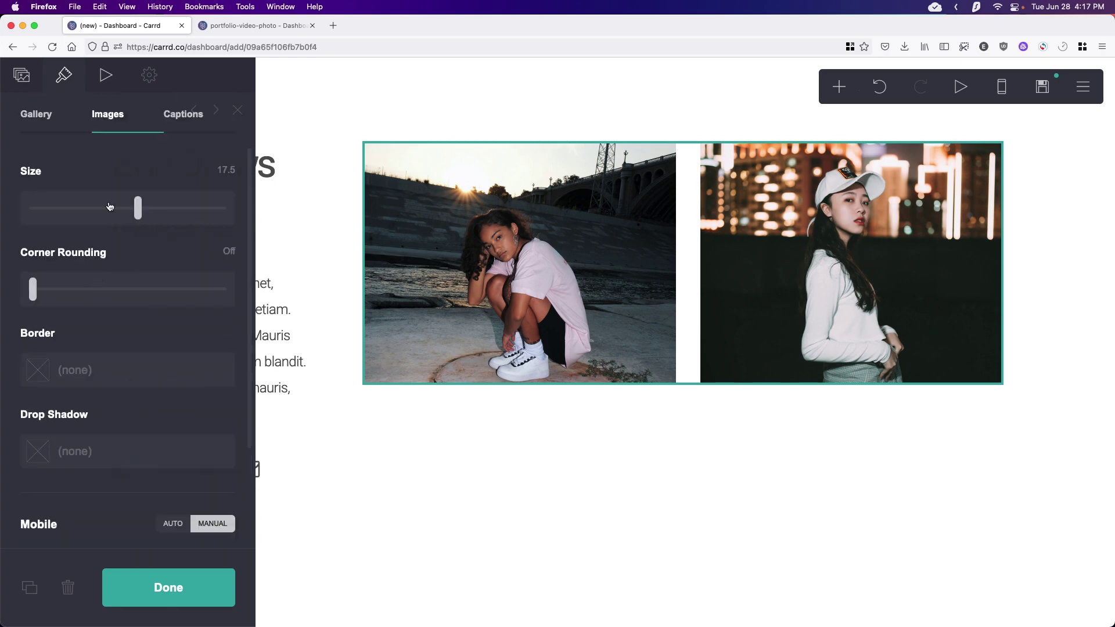
scroll(43, 186, "up", 1)
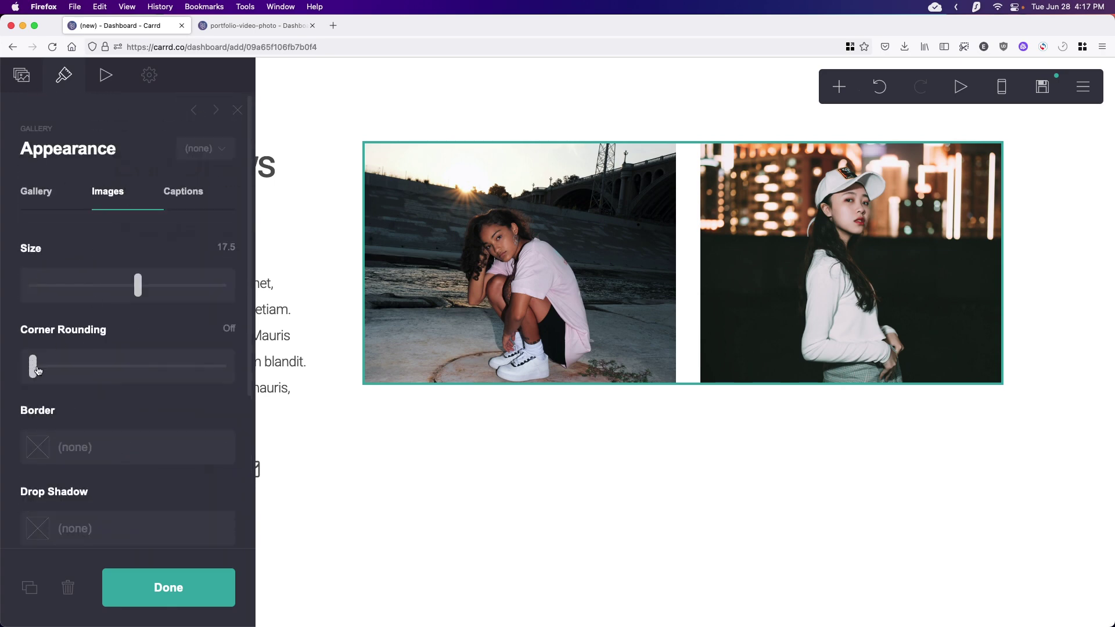
left_click_drag(35, 376, 150, 376)
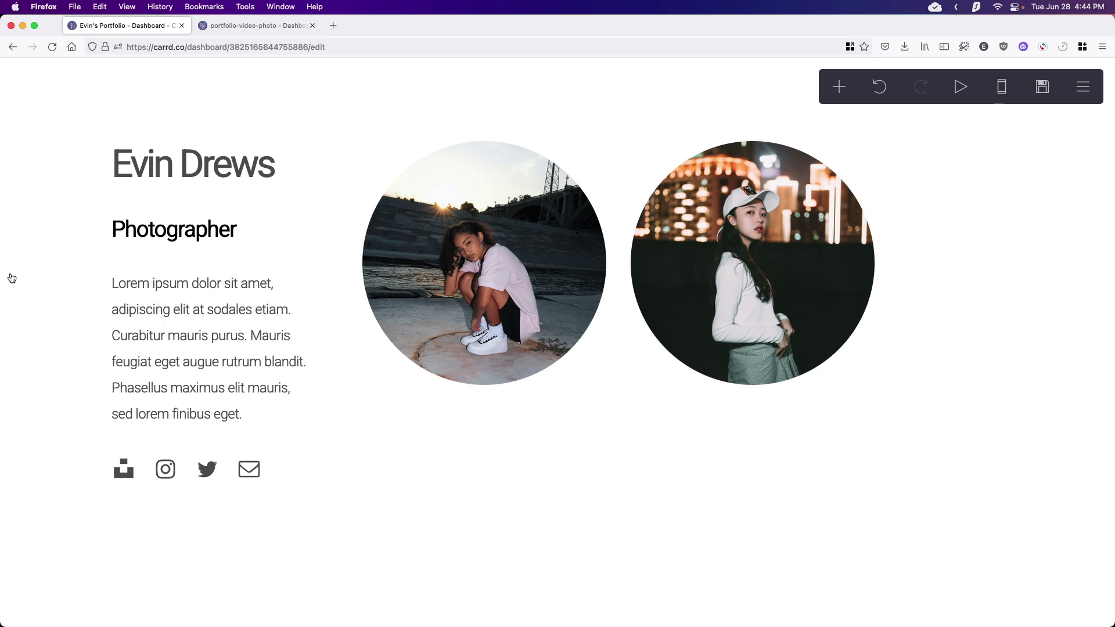
Step: Add a Form element with Name, Email and Message fields and drag it beneath the social icons
left_click(841, 90)
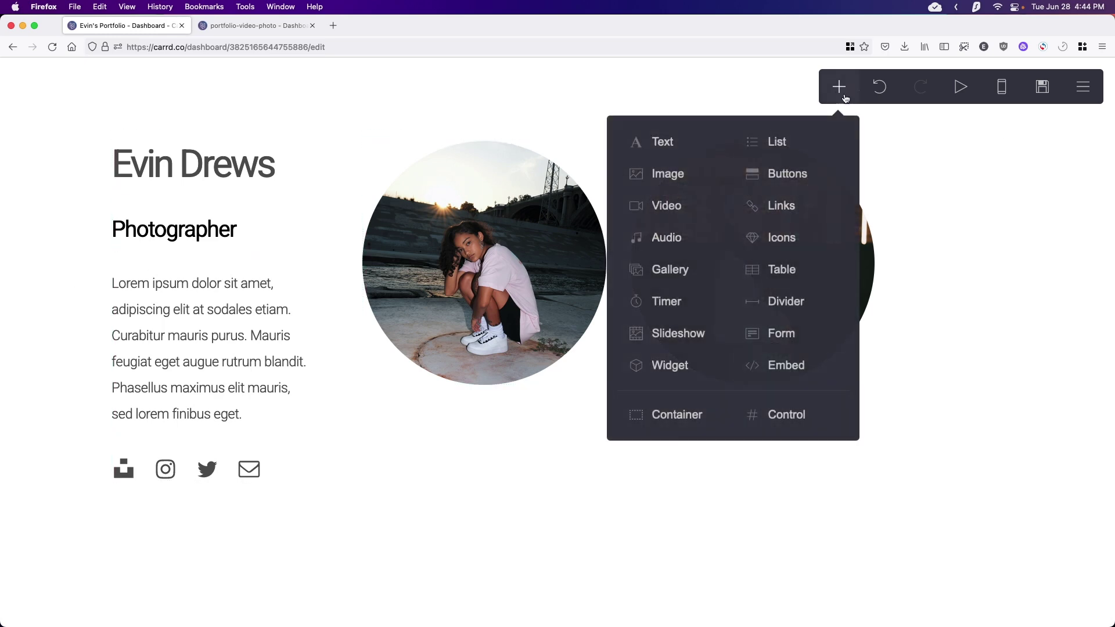
left_click(773, 341)
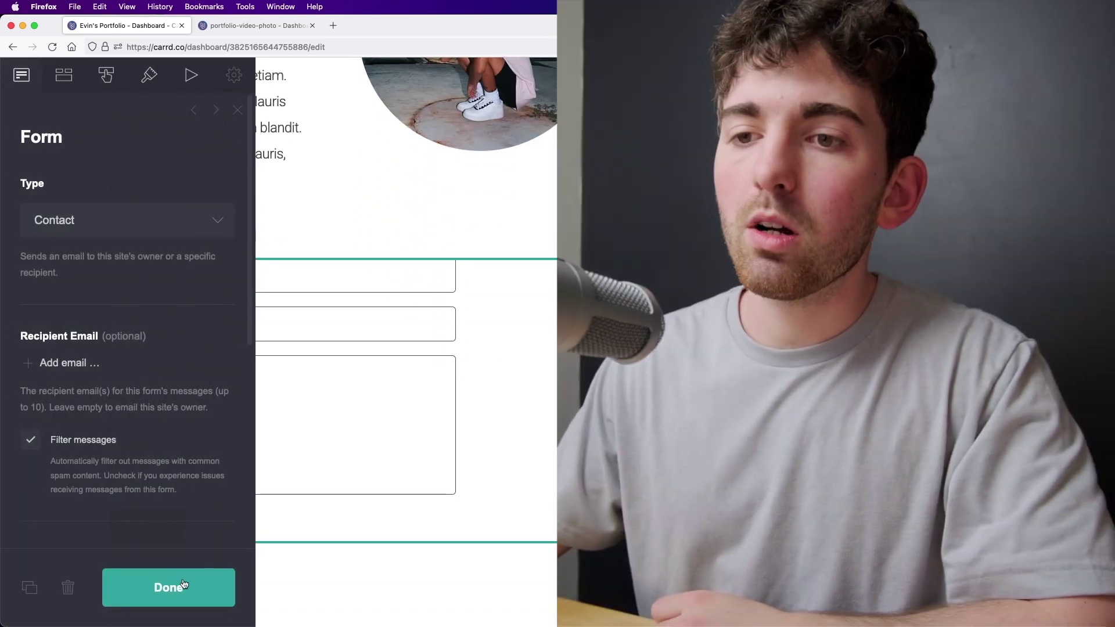
left_click(183, 584)
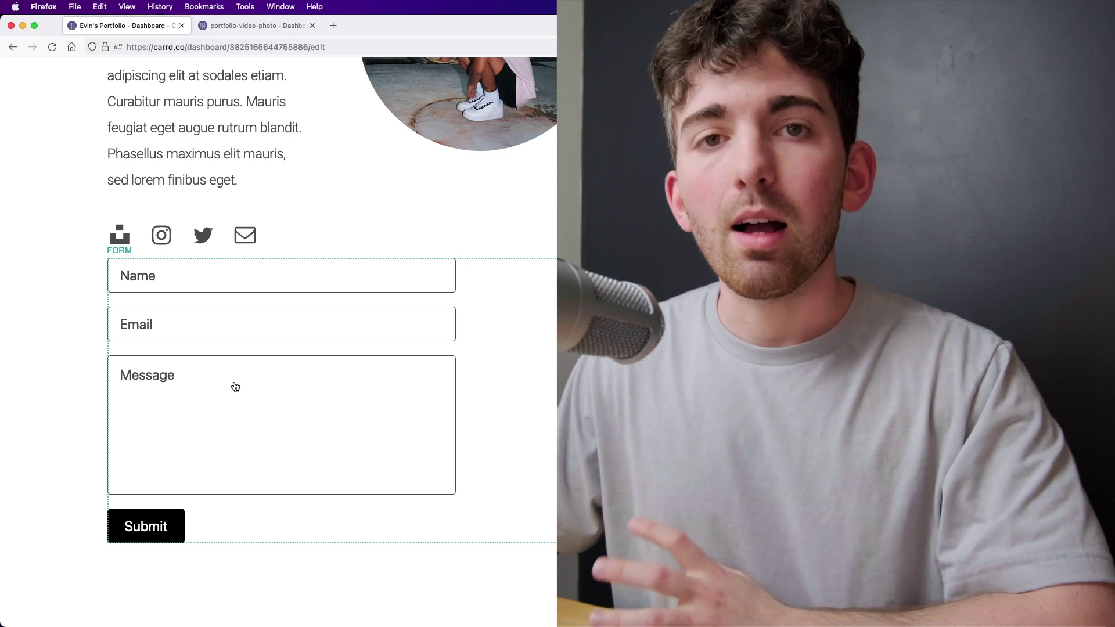
left_click_drag(219, 383, 177, 248)
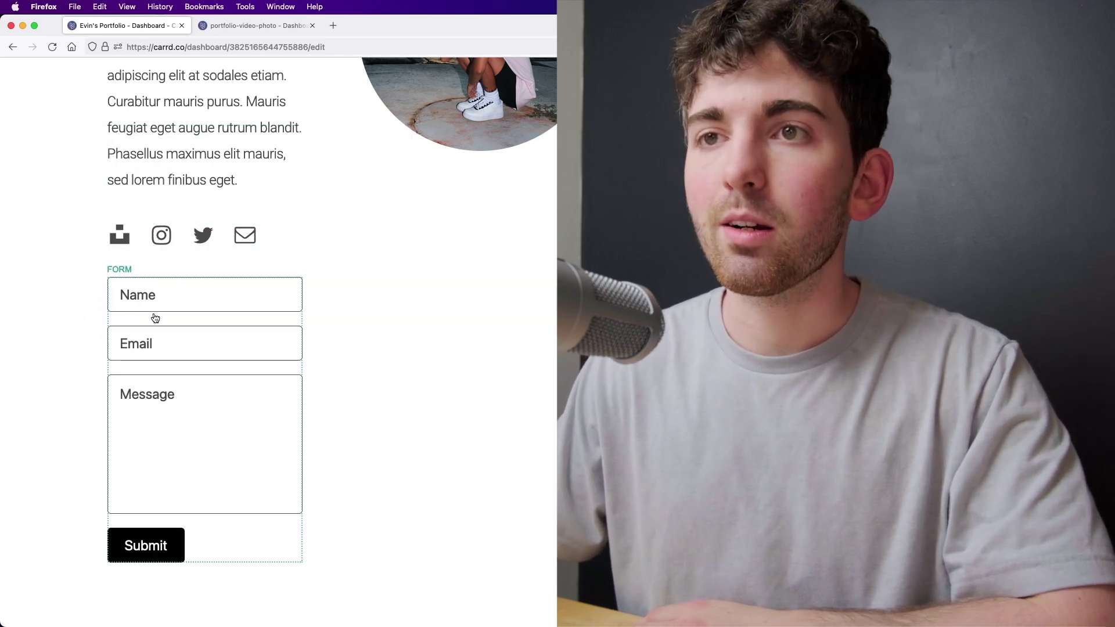
Step: Change the form type to a signup form and pick Mailchimp as its service
left_click(180, 410)
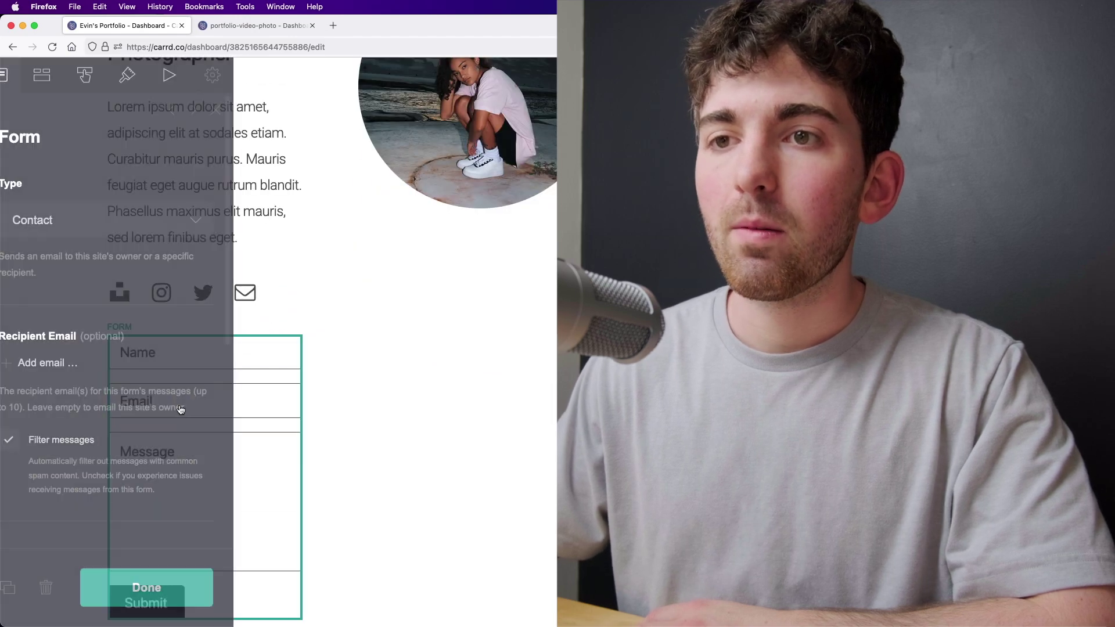
left_click(195, 602)
scroll(133, 317, "down", 2)
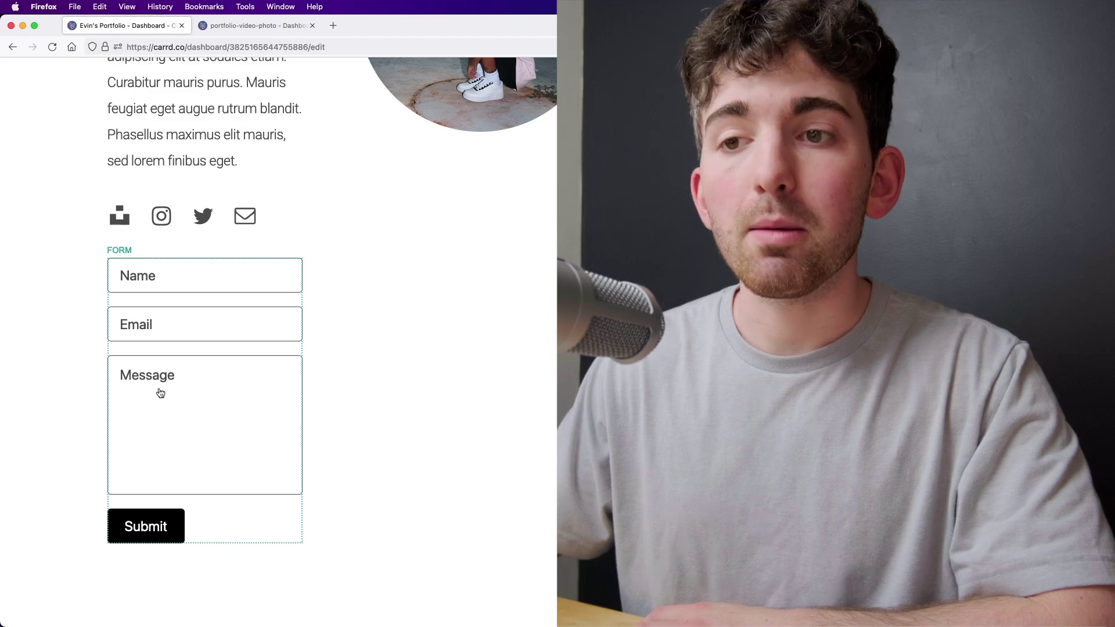
left_click(174, 405)
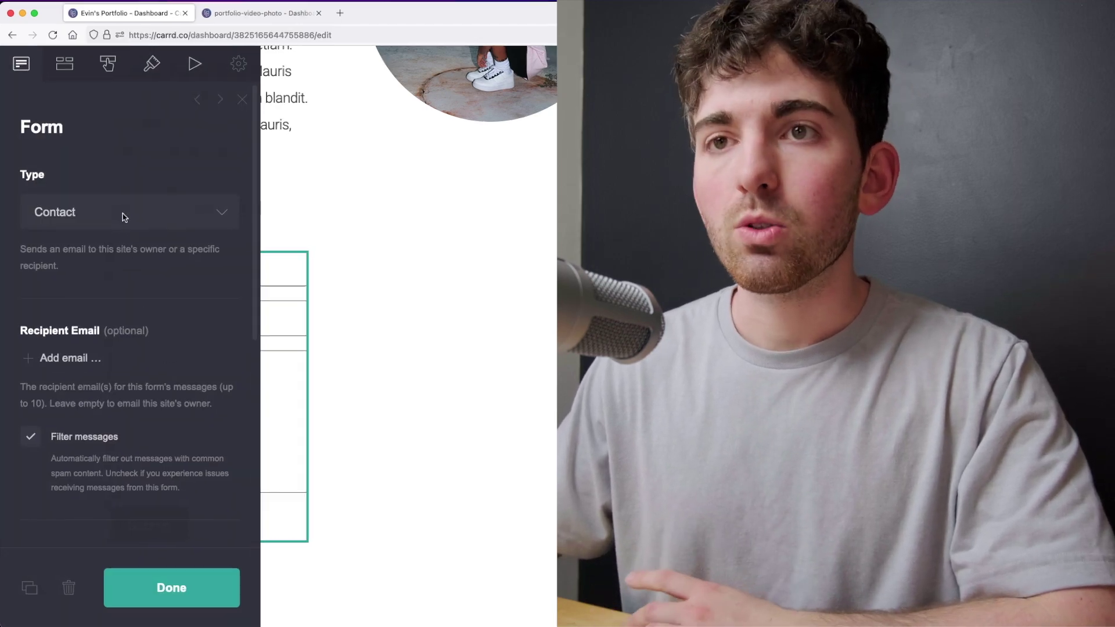
left_click(105, 192)
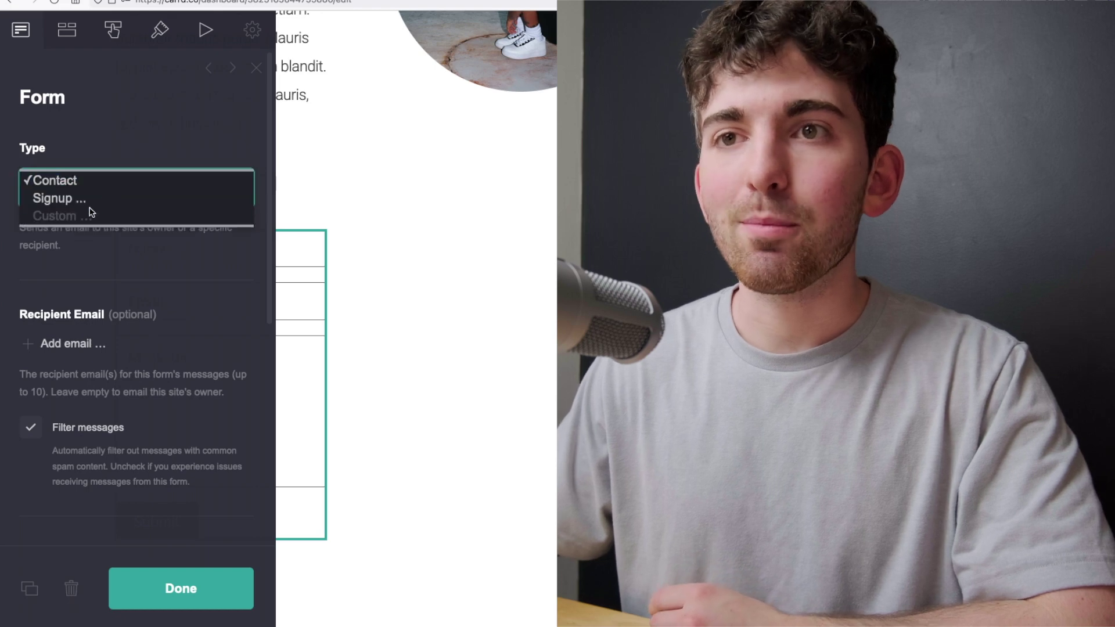
left_click(92, 202)
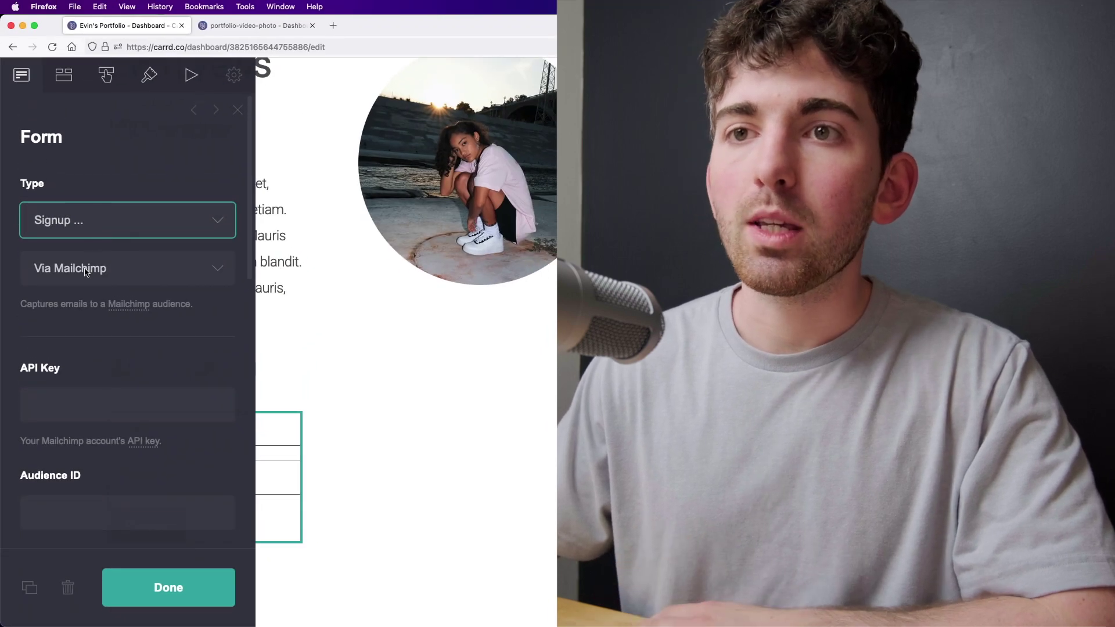
left_click(122, 280)
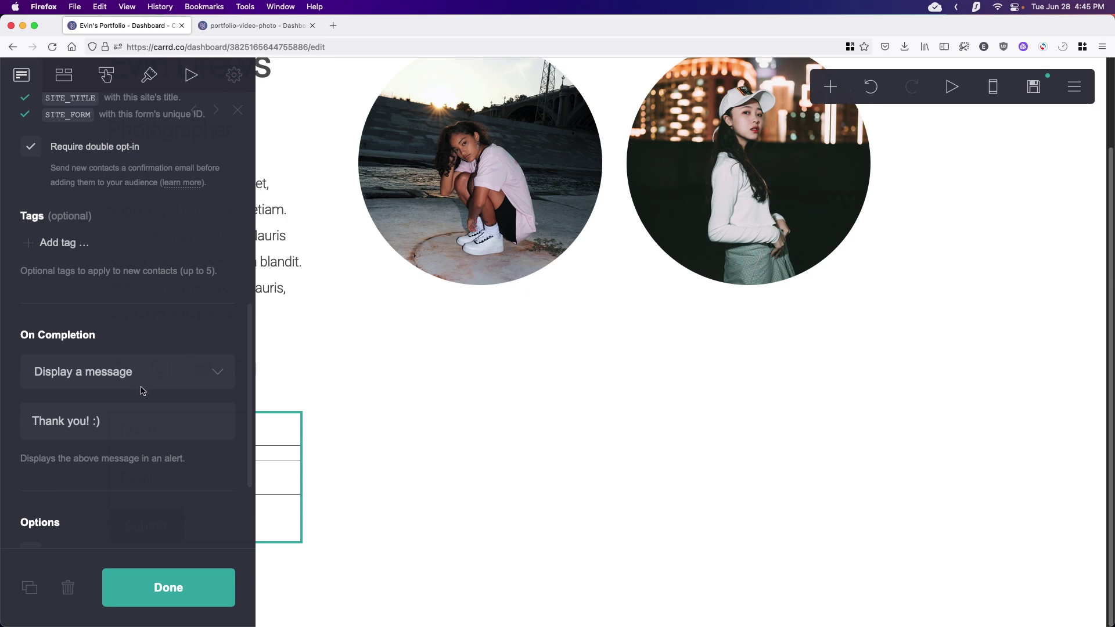
Step: Keep 'Display a message' with 'Thank you! :)' on completion and review the Options checkboxes
scroll(141, 390, "down", 3)
left_click(54, 294)
left_click(132, 258)
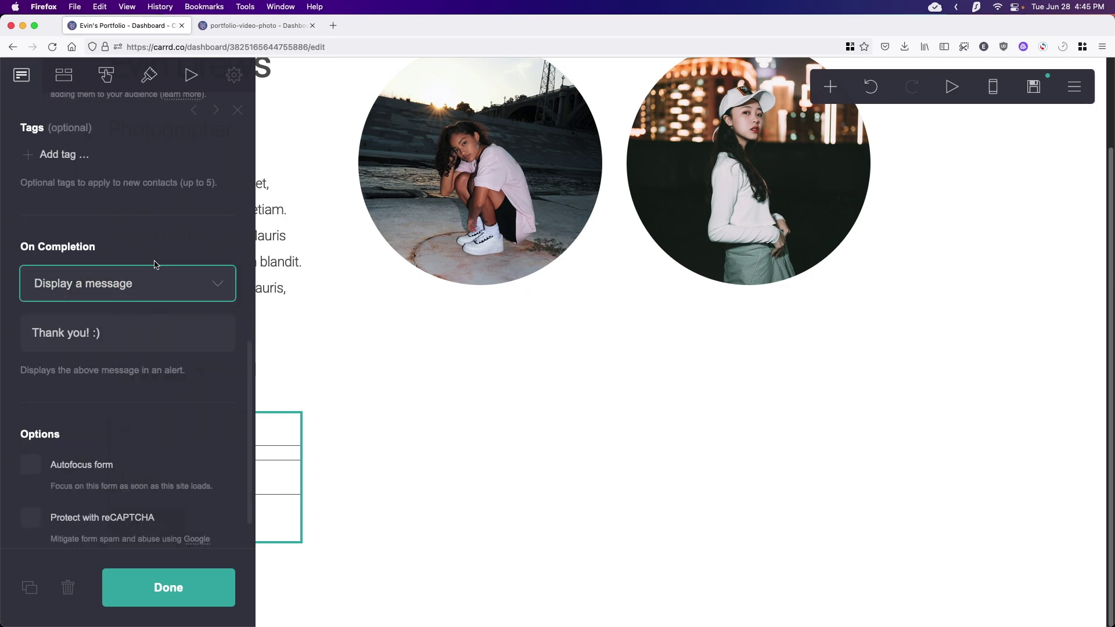
left_click(106, 282)
scroll(122, 288, "down", 2)
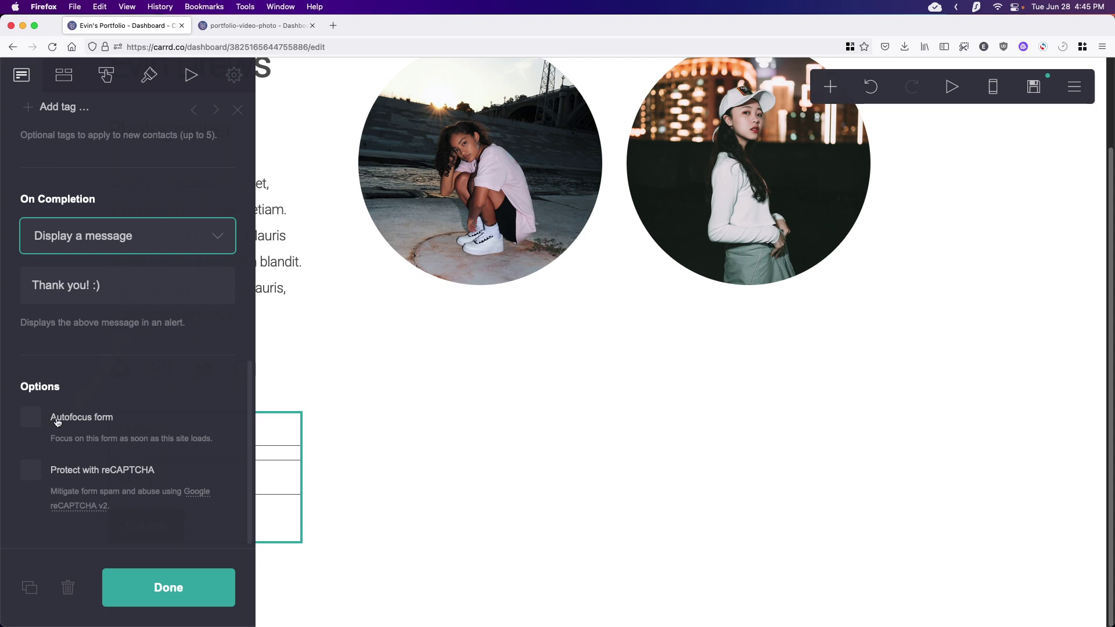
left_click(31, 470)
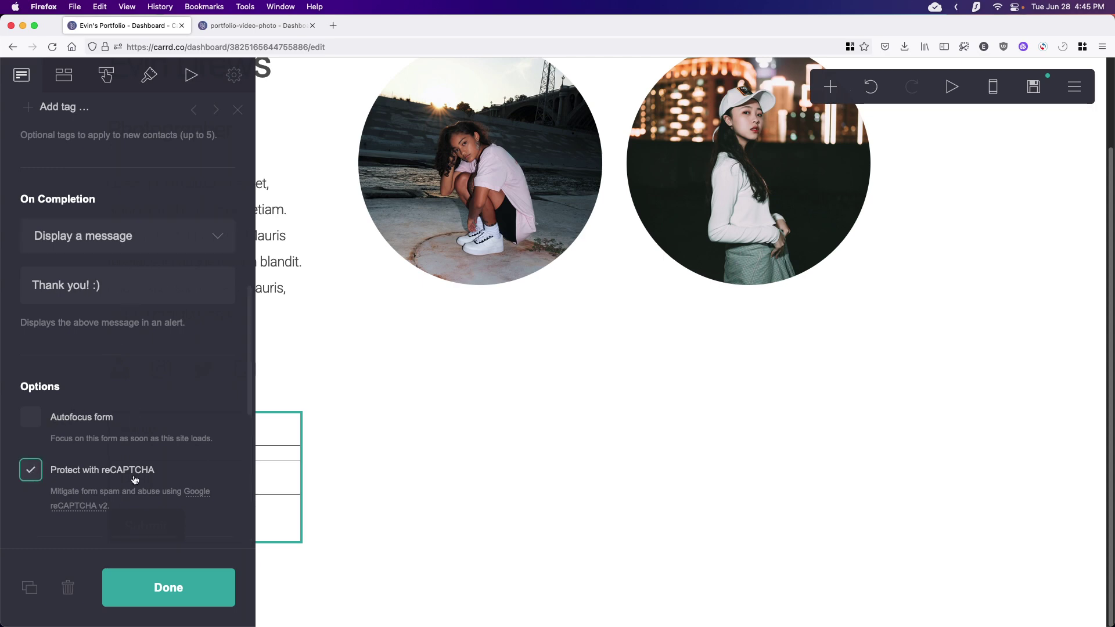
left_click(64, 77)
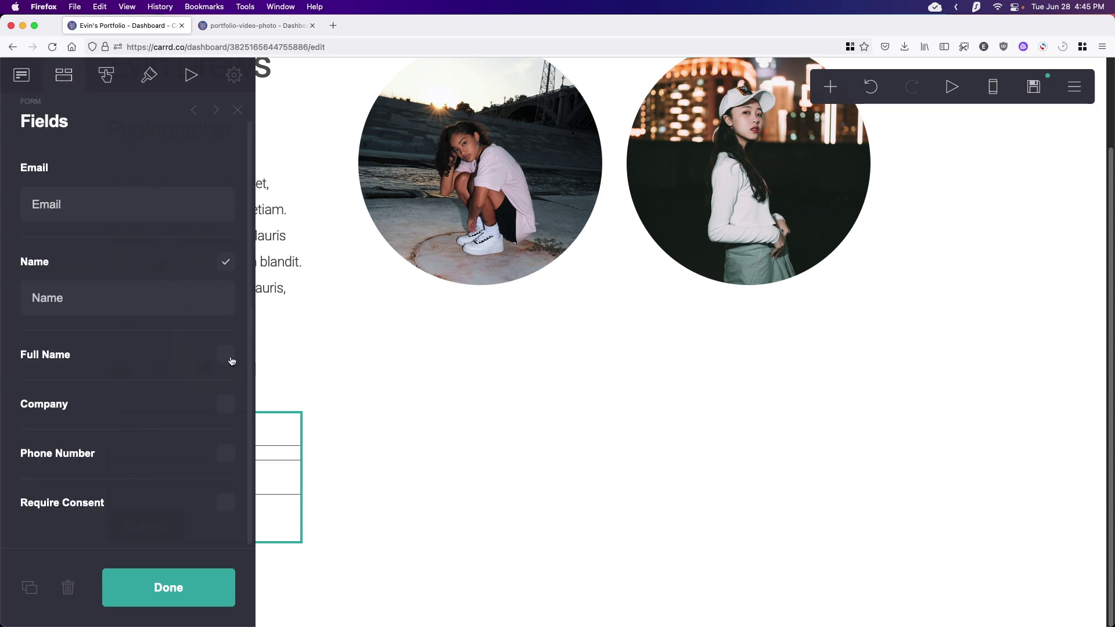
Step: Toggle Full Name on and off, check the Button and Appearance tabs, and close the form panel
left_click(226, 357)
left_click(226, 338)
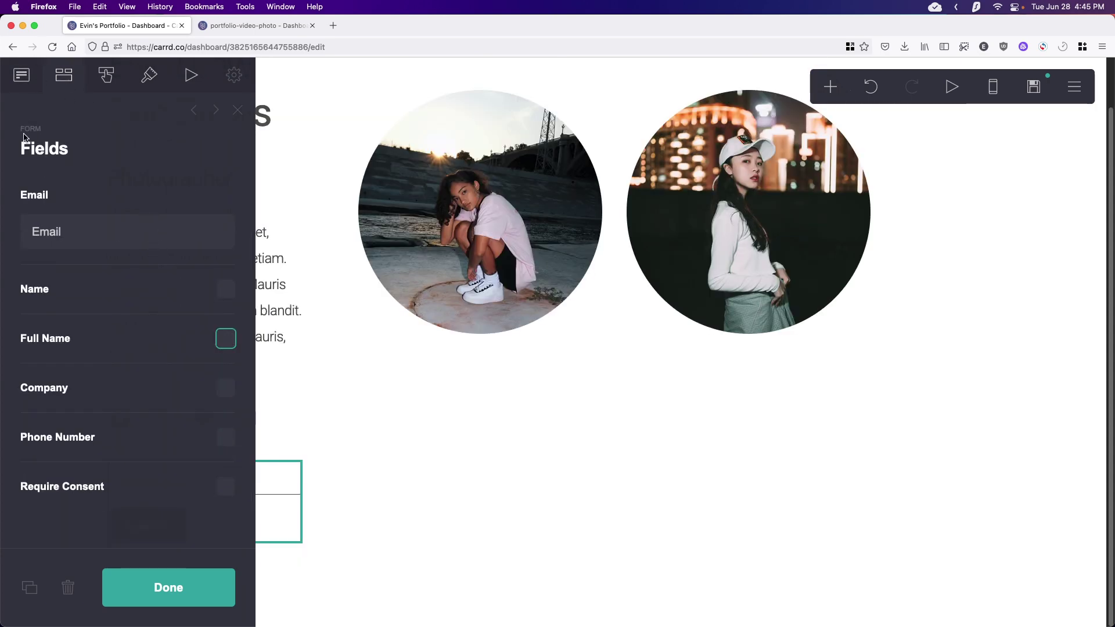
left_click(105, 81)
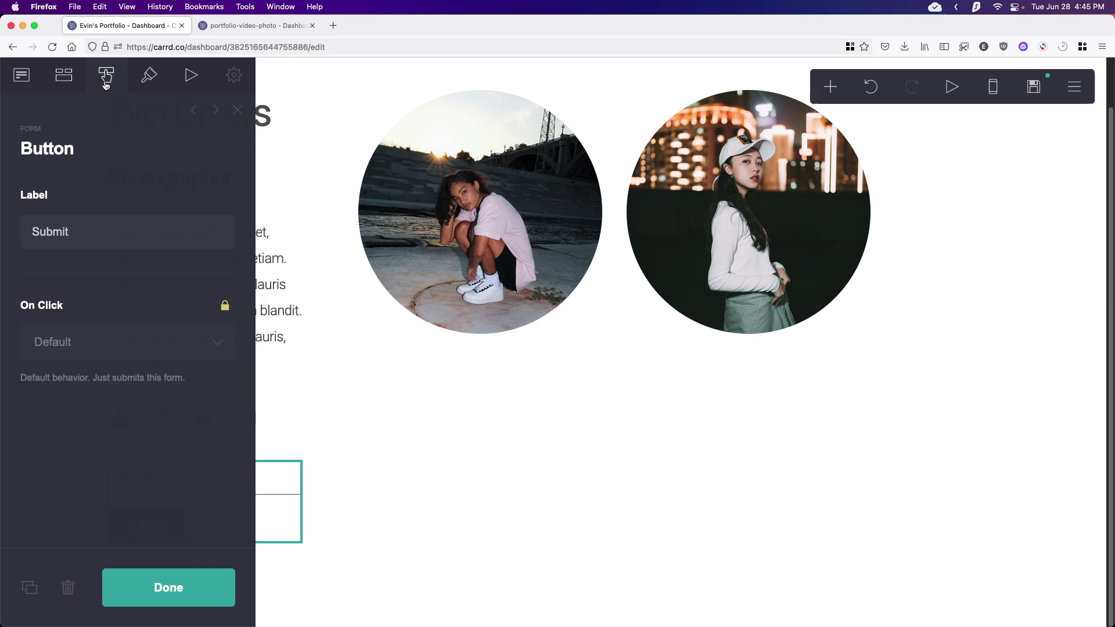
left_click(97, 235)
left_click(134, 84)
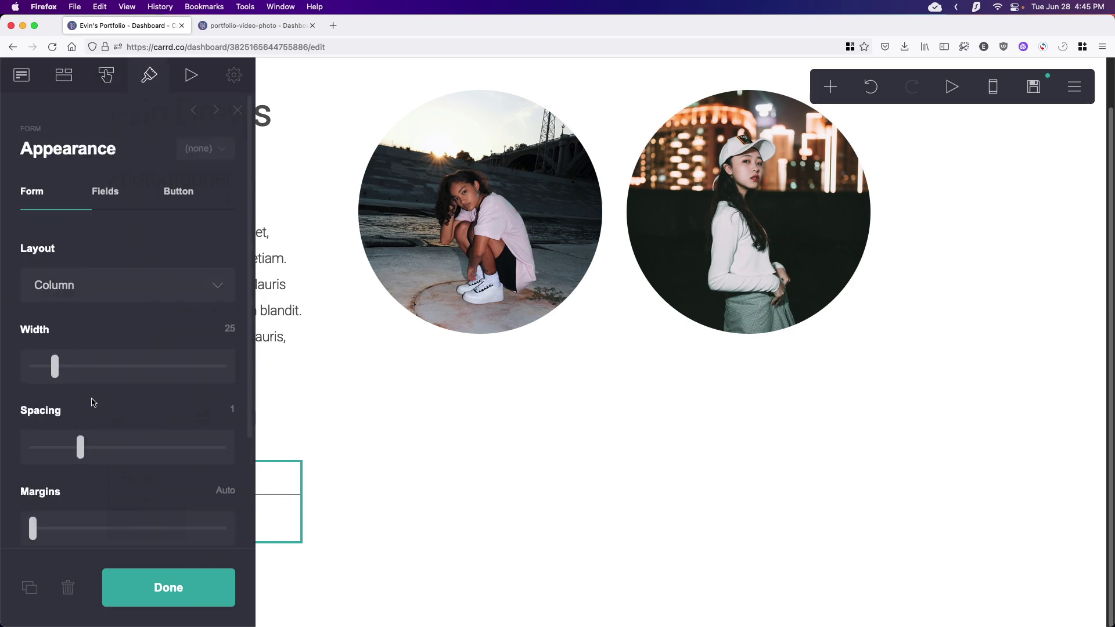
left_click(21, 75)
left_click(168, 588)
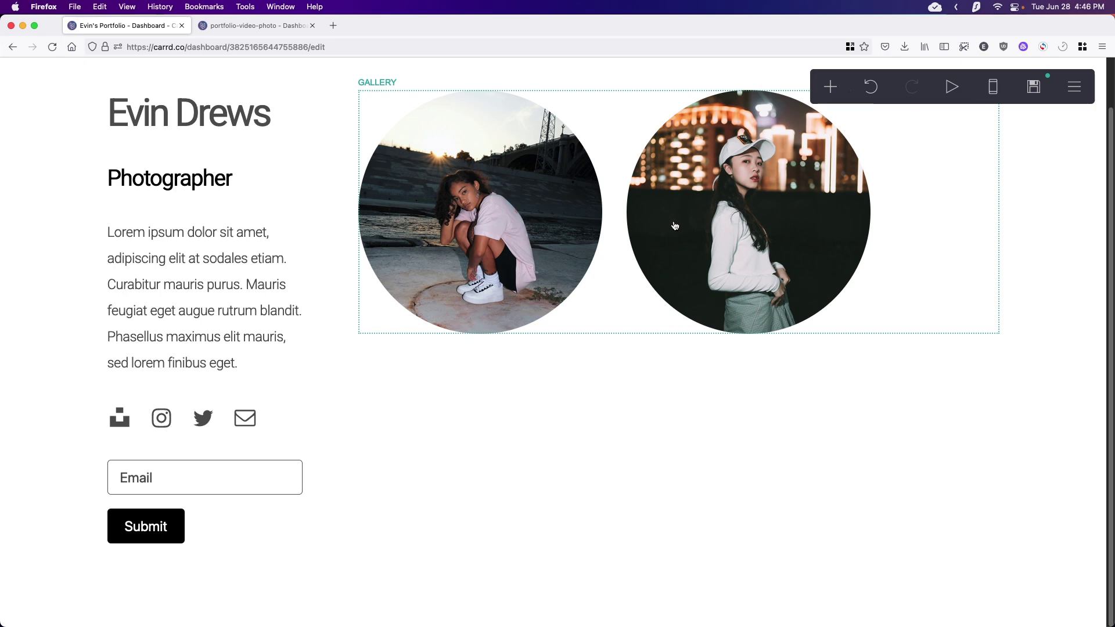
Step: Add a new widget element and move it above the social icons
left_click(834, 91)
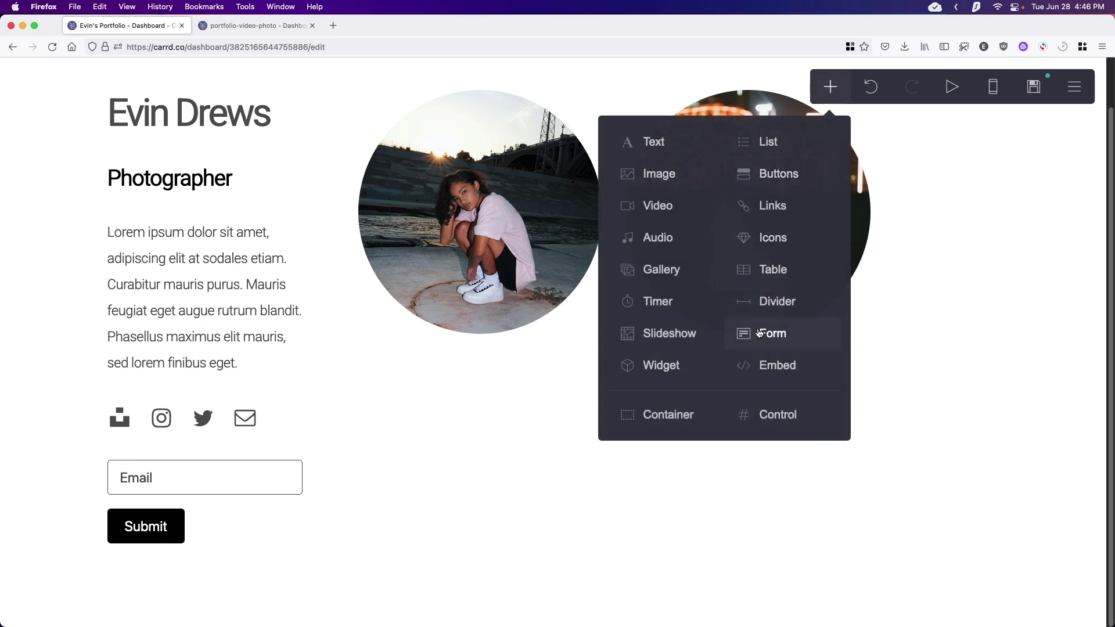
left_click(641, 367)
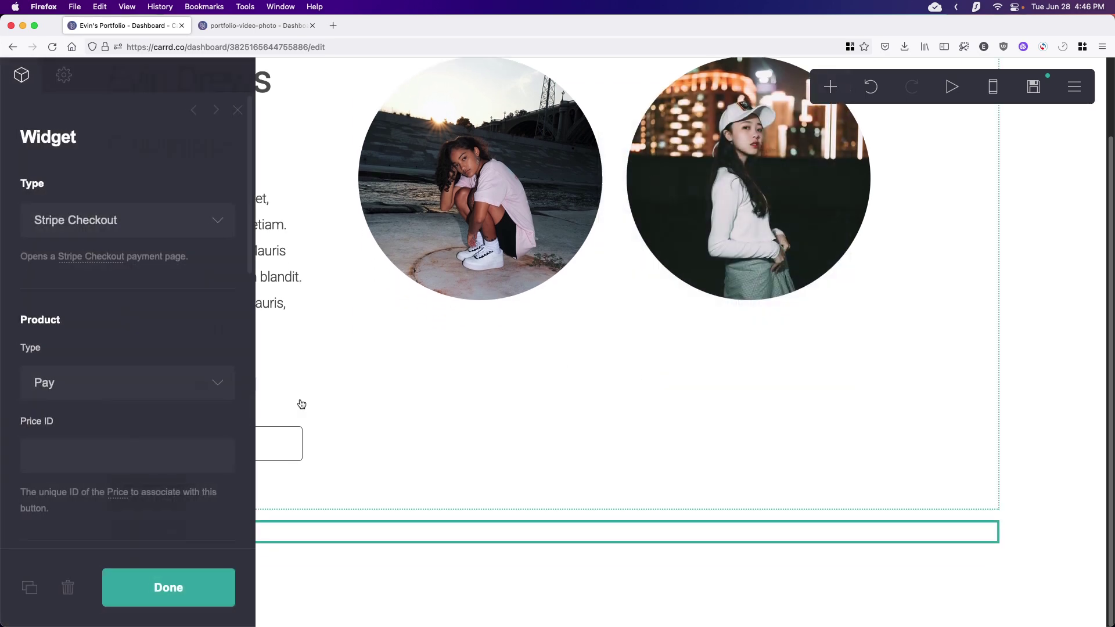
left_click(154, 588)
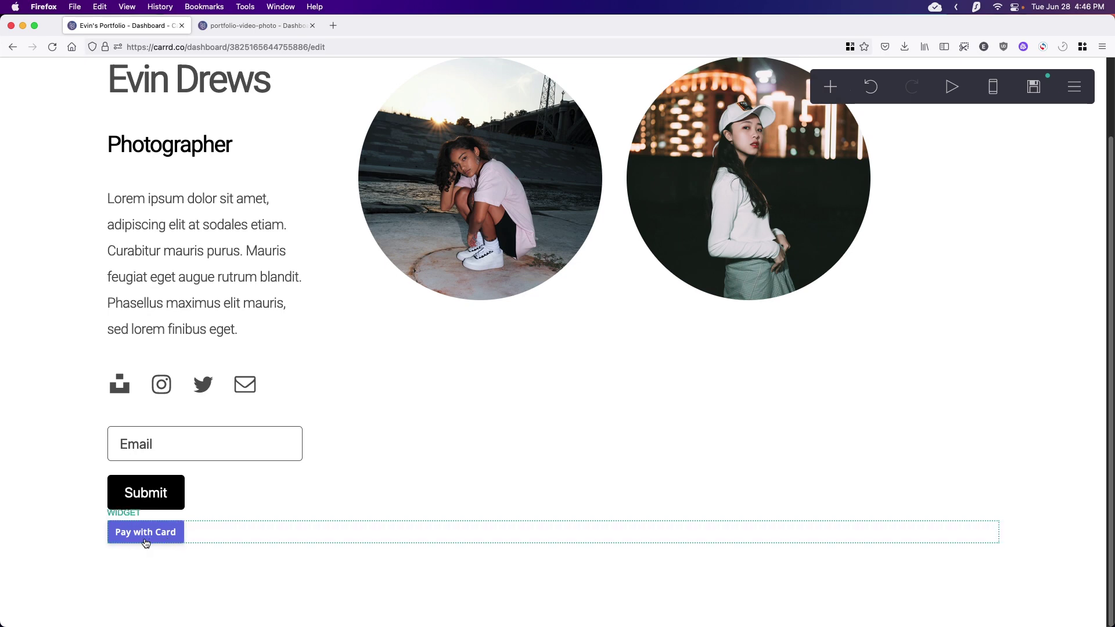
left_click_drag(146, 544, 150, 369)
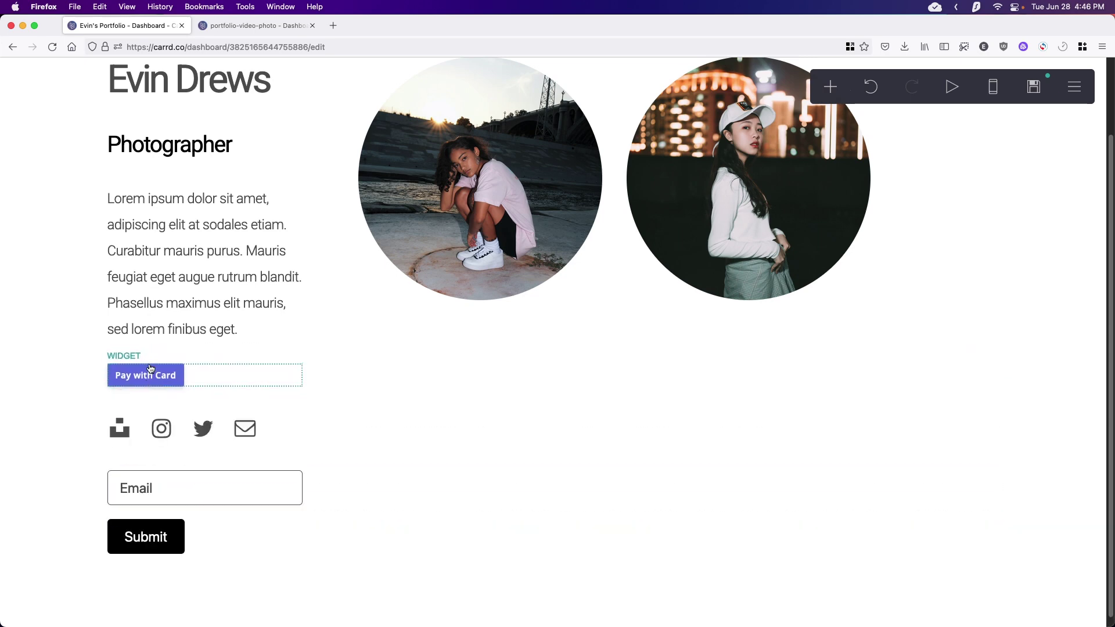
Step: Set the new widget's type to Gumroad
left_click(151, 374)
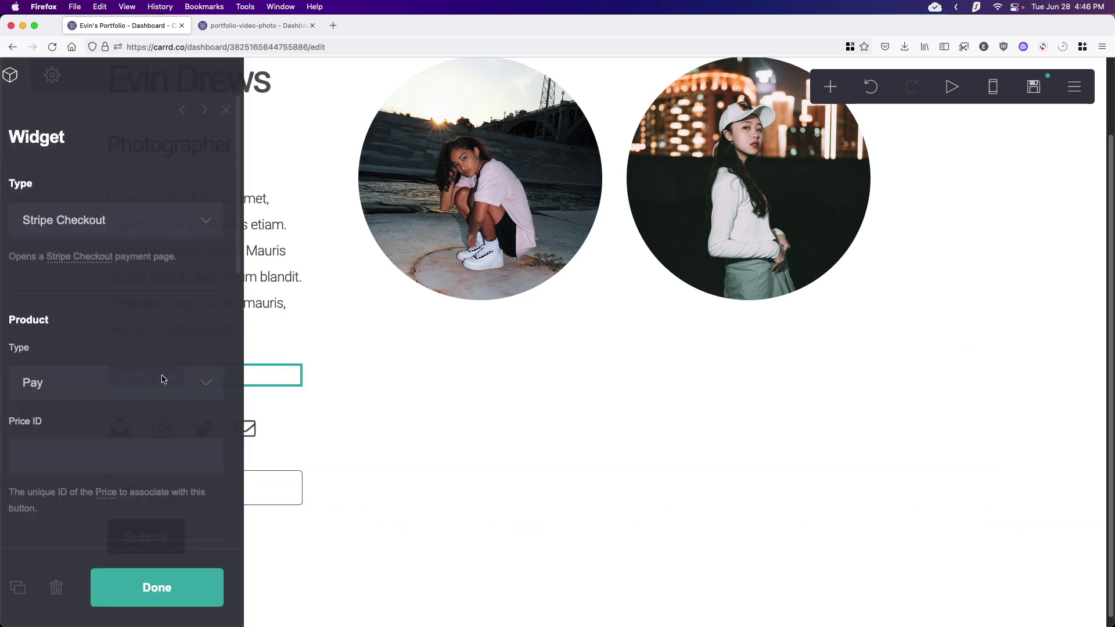
left_click(95, 226)
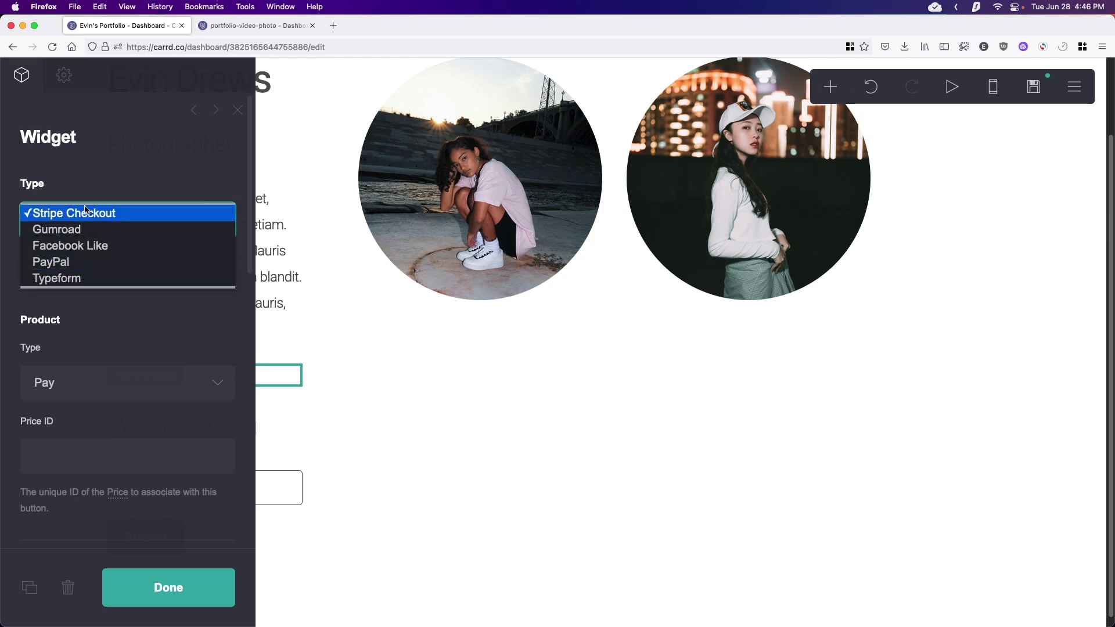
left_click(71, 231)
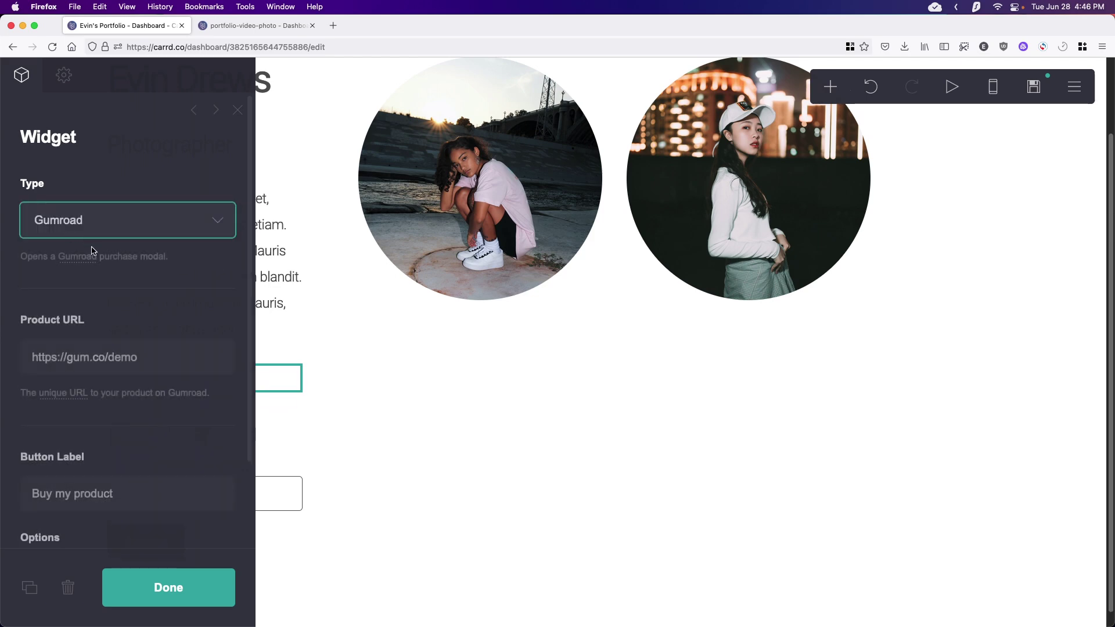
left_click(93, 232)
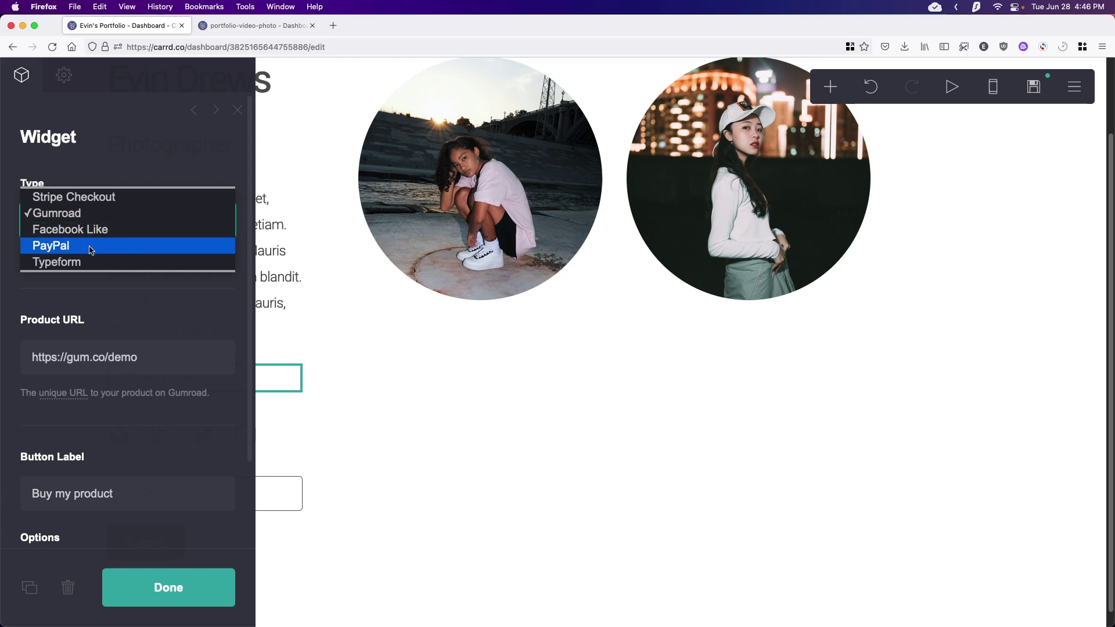
left_click(104, 297)
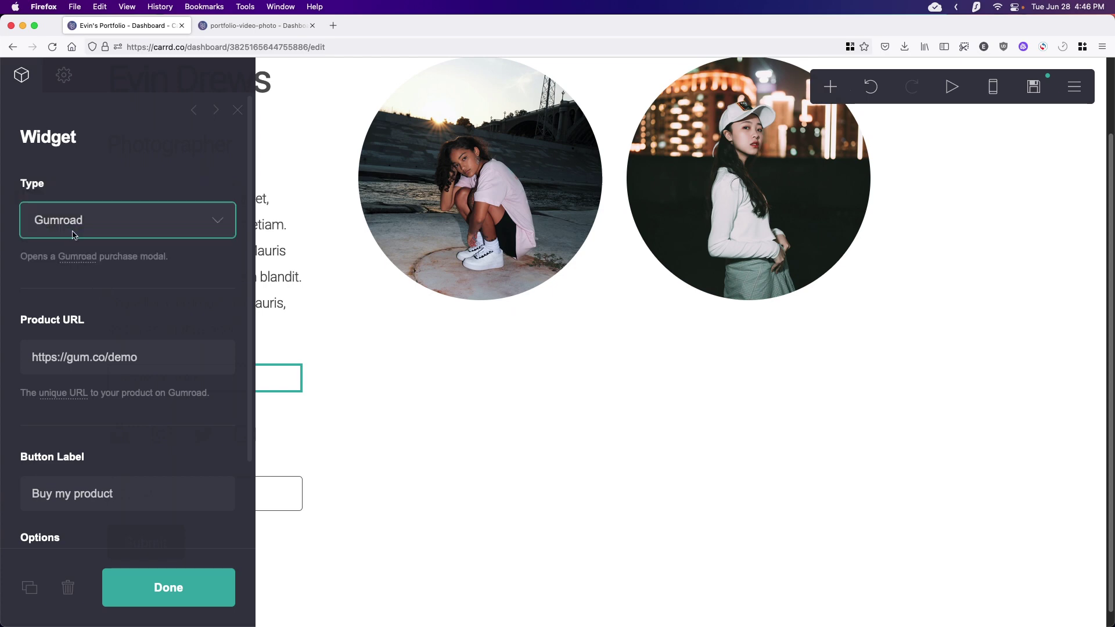
Step: Replace the placeholder product URL with the copied Gumroad product link
scroll(152, 241, "down", 3)
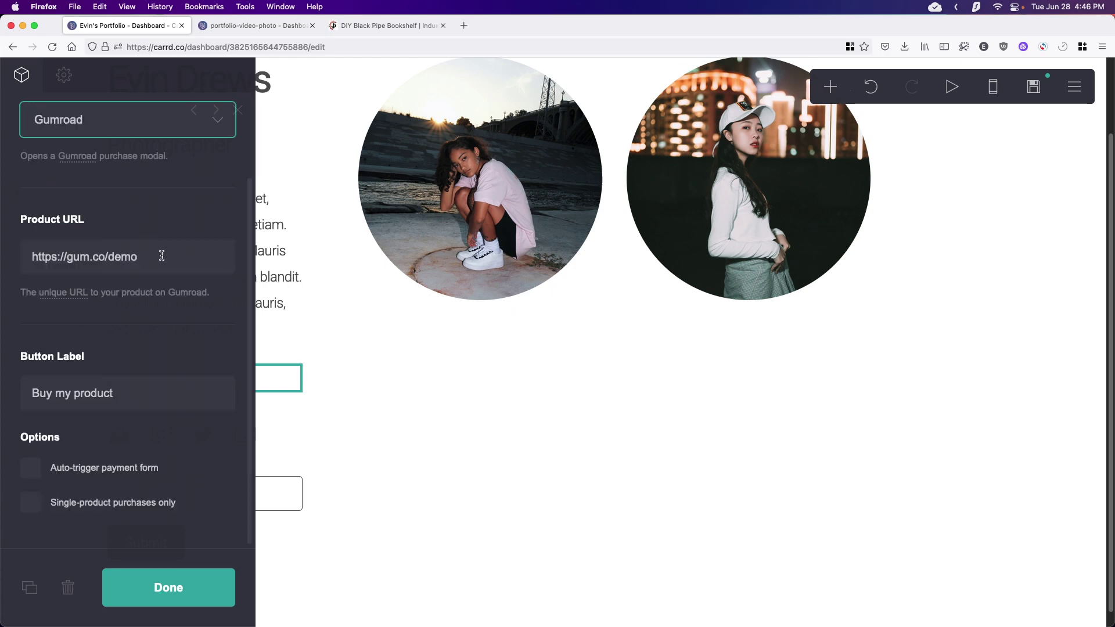
left_click_drag(162, 255, 21, 265)
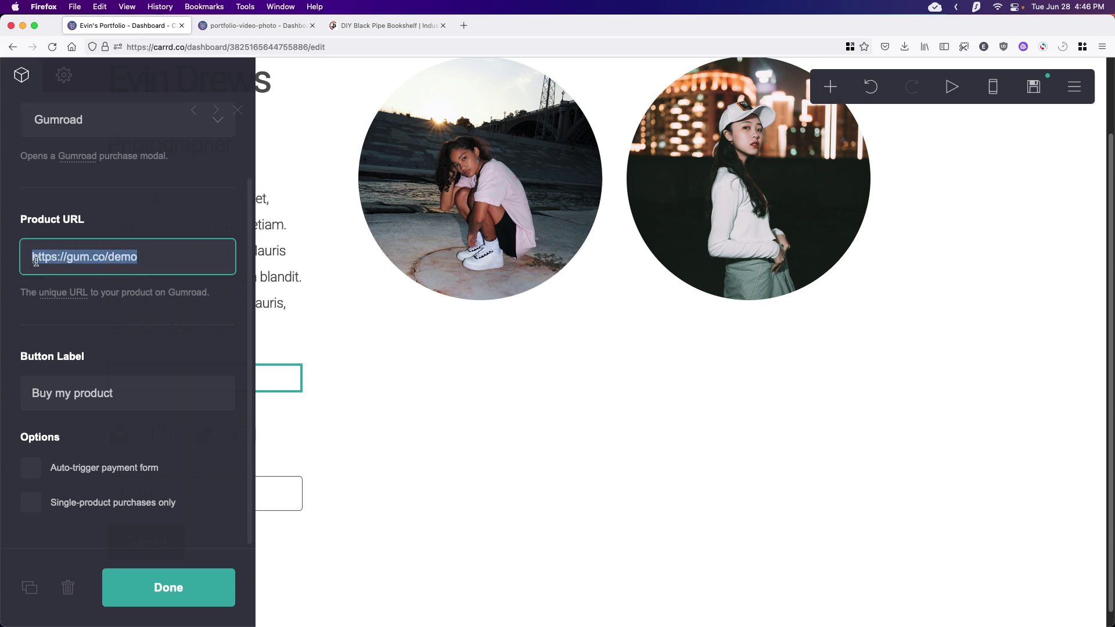
scroll(90, 188, "up", 3)
left_click(93, 231)
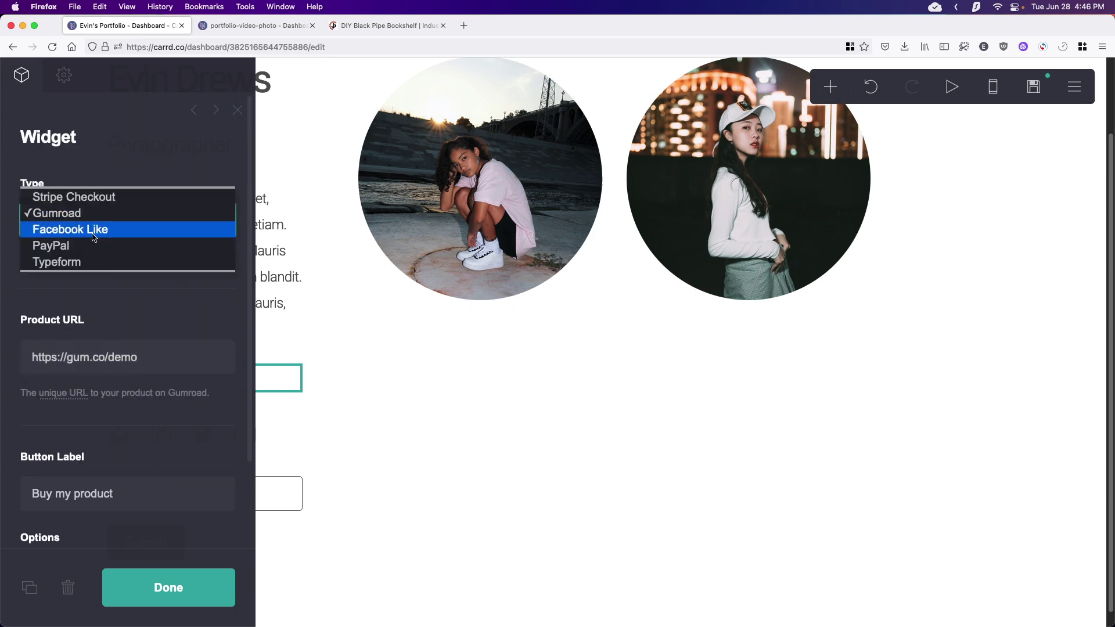
left_click(177, 305)
left_click(162, 363)
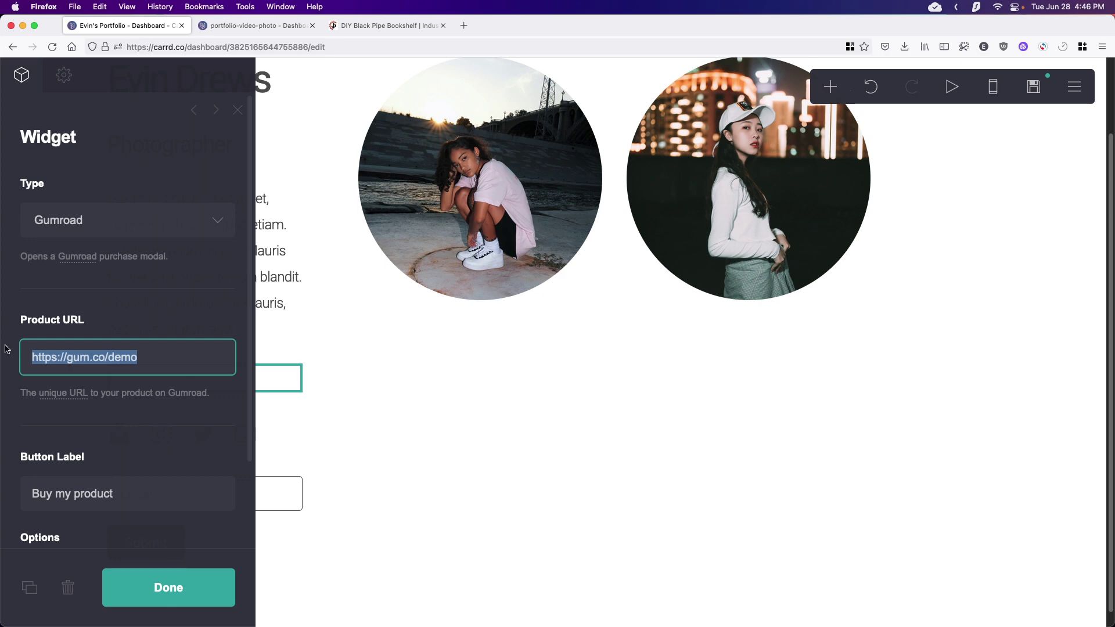
key("super+v")
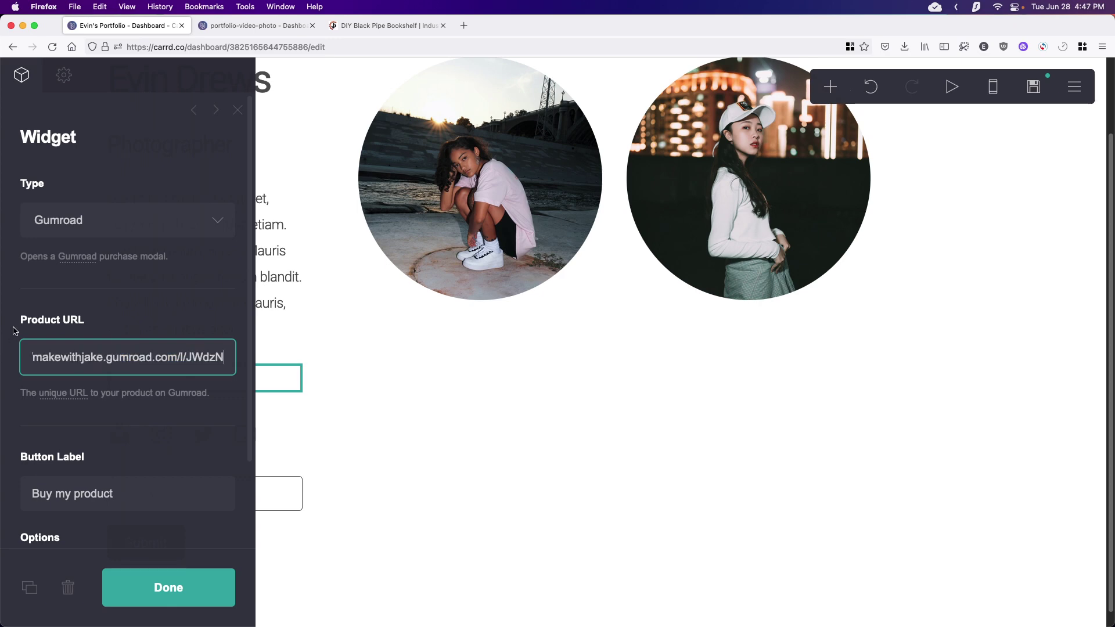
Step: Keep the 'Buy my product' button label and finish the Gumroad widget
scroll(79, 269, "down", 3)
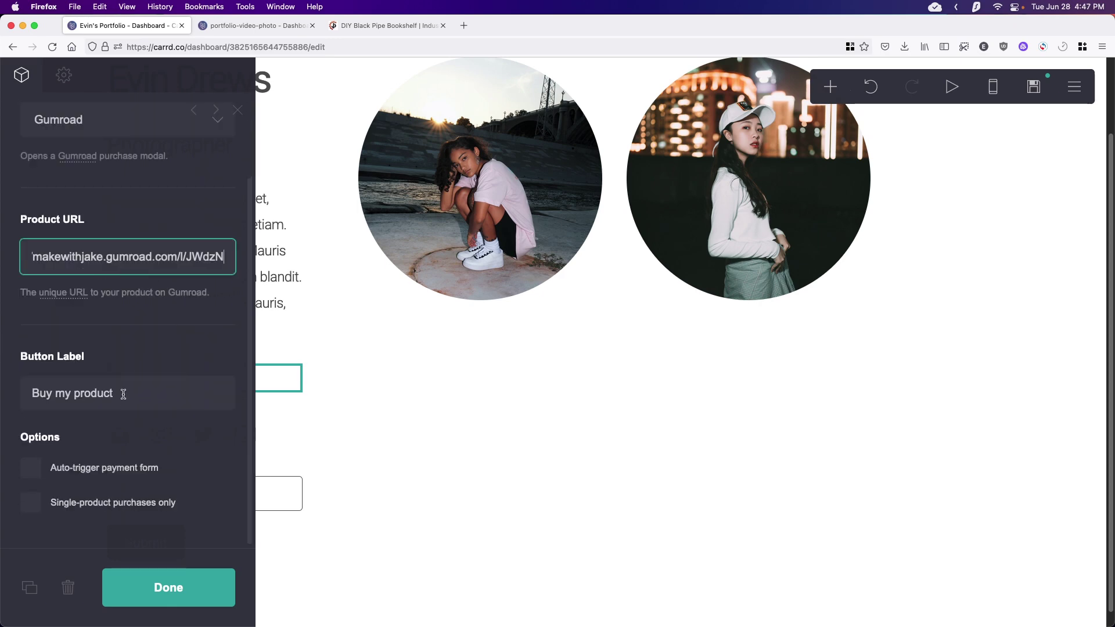
left_click(123, 394)
left_click_drag(164, 394, 29, 394)
left_click(151, 405)
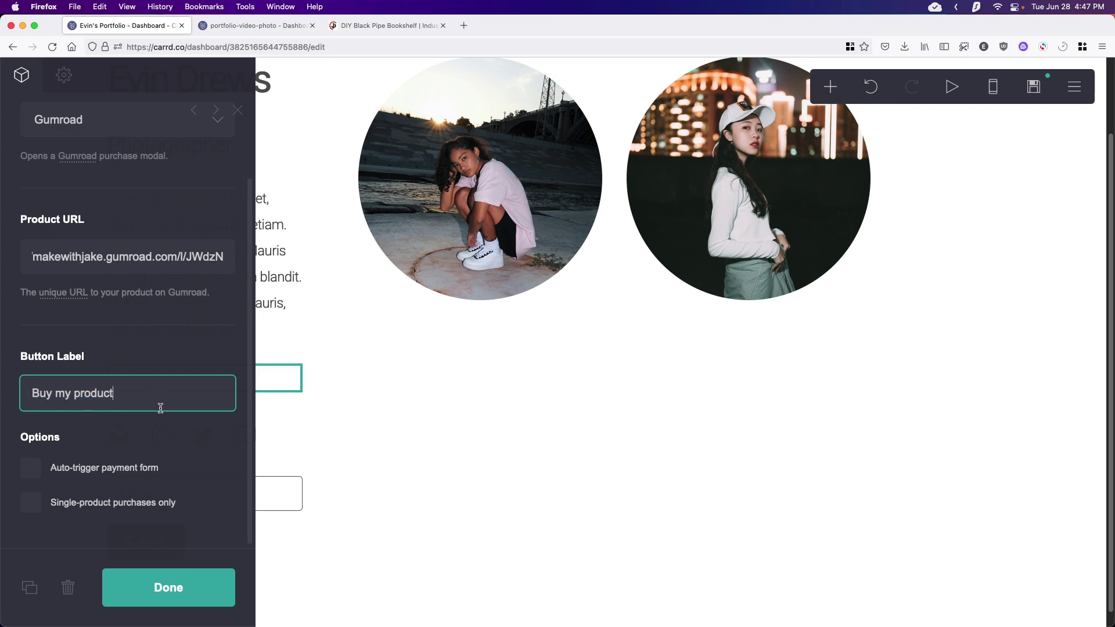
left_click(175, 583)
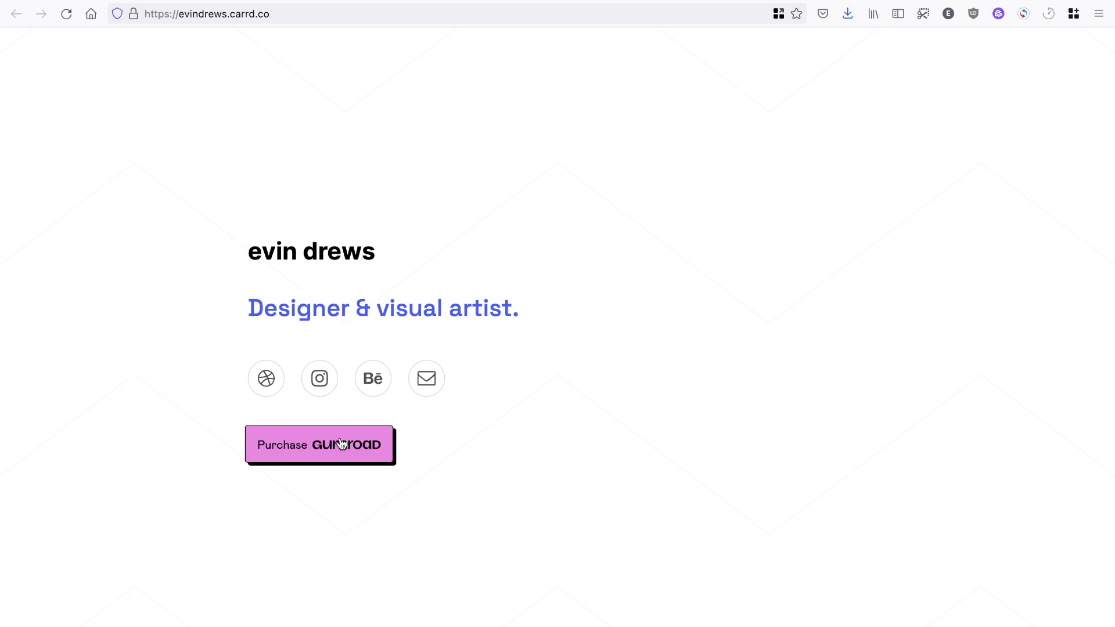
Step: Test the buy button's Gumroad overlay by adding the watercolor kit to the cart
left_click(342, 445)
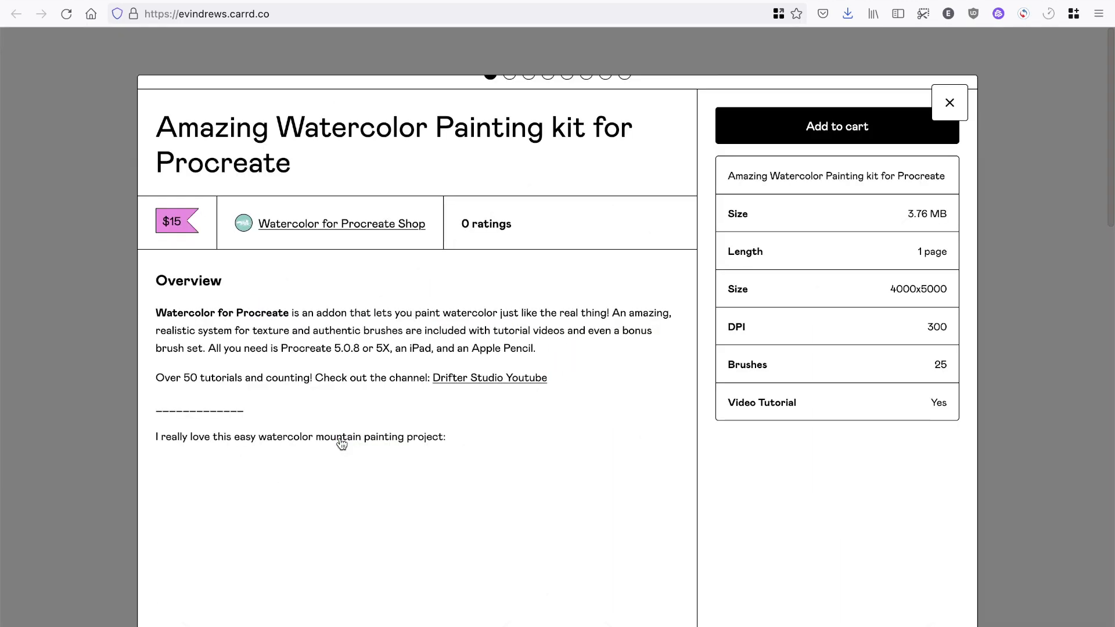
scroll(342, 445, "down", 10)
scroll(341, 445, "up", 5)
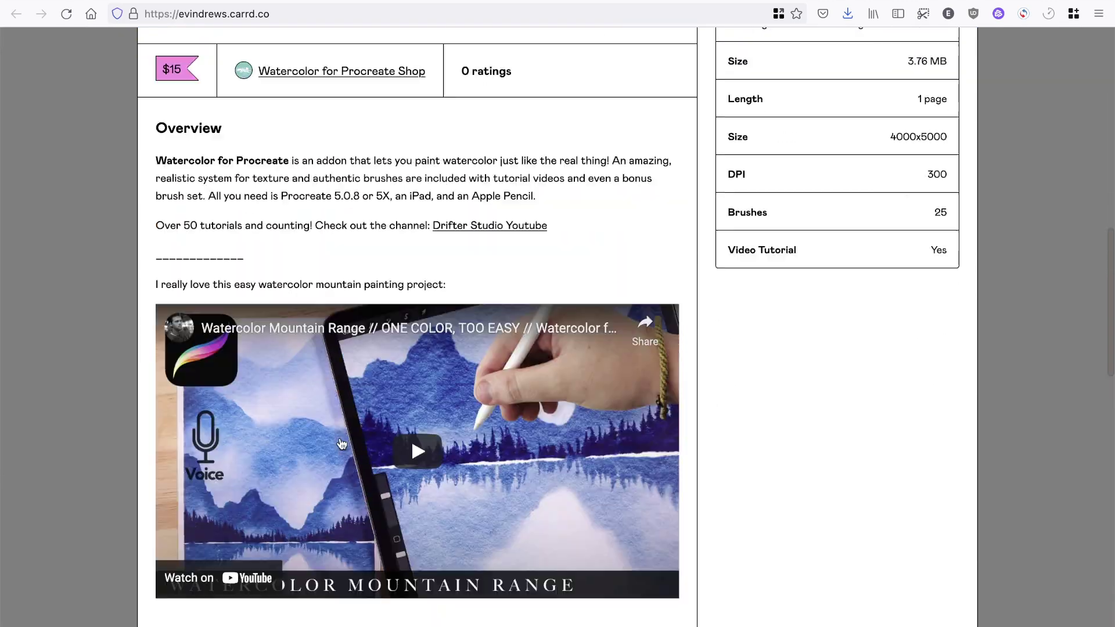
left_click(795, 169)
left_click(924, 256)
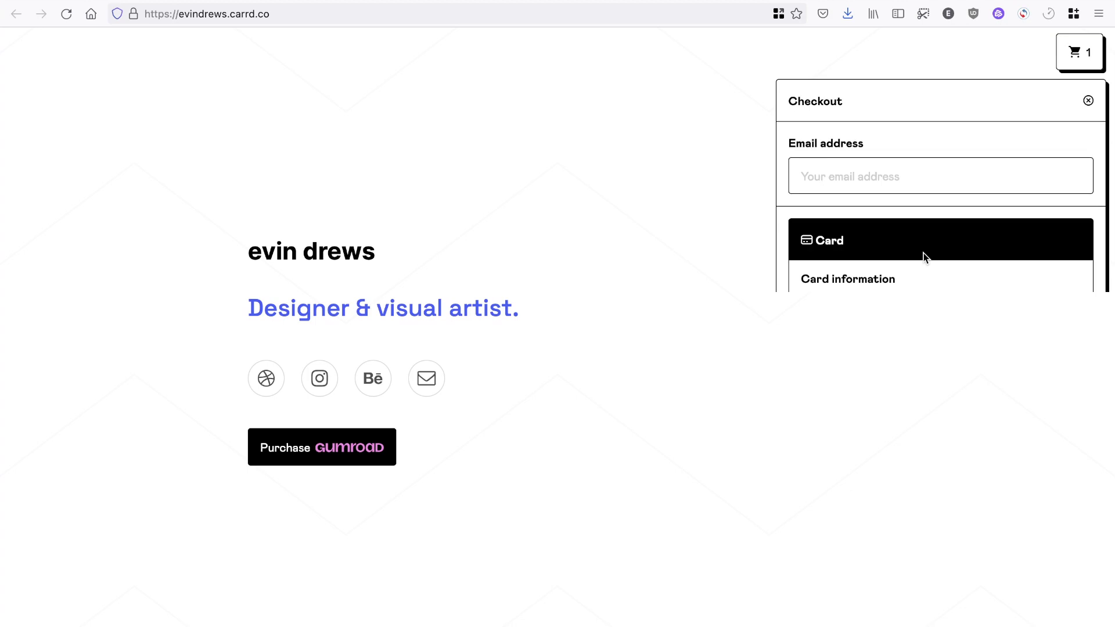
Step: Begin typing a checkout email, then bring up Carrd's list of addable elements
left_click(863, 192)
type("m")
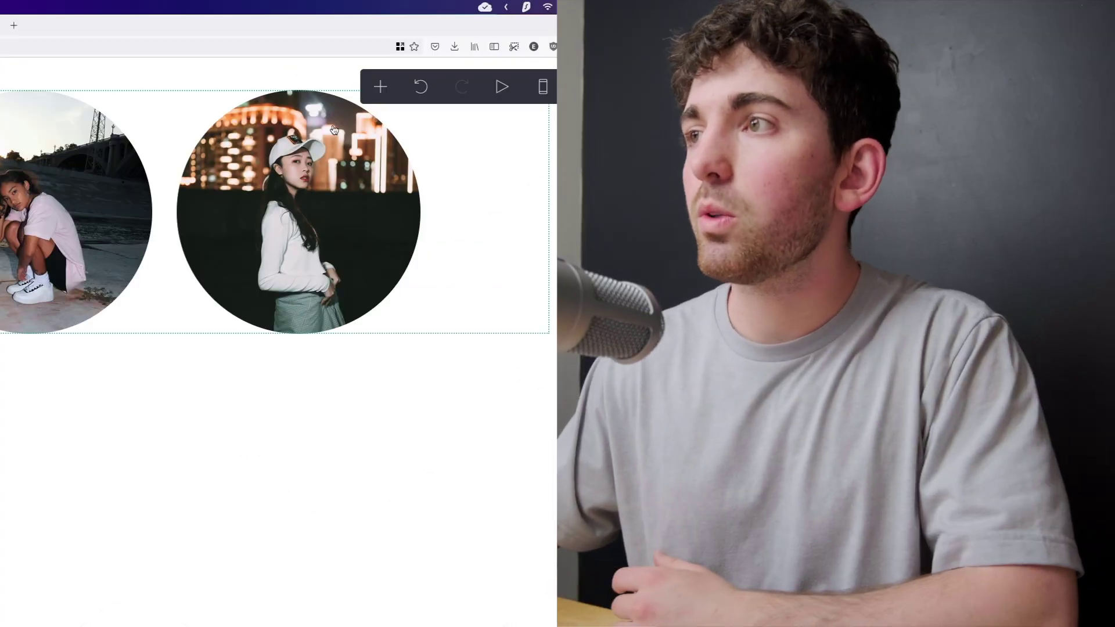
left_click(381, 87)
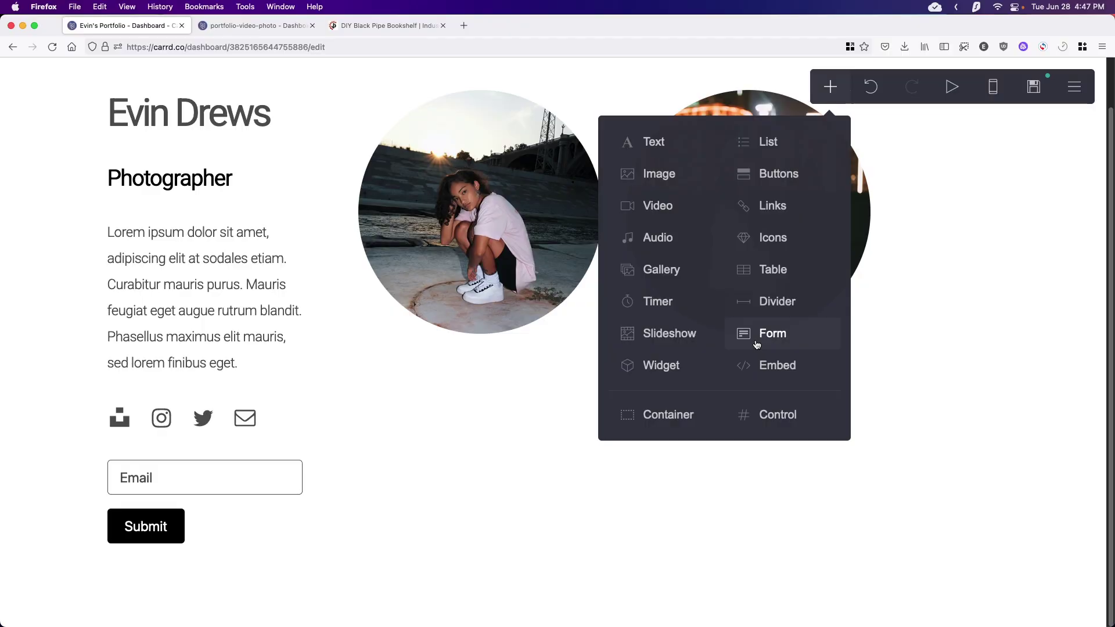
Step: Add an embed block holding the pasted Gumroad embed code
left_click(772, 366)
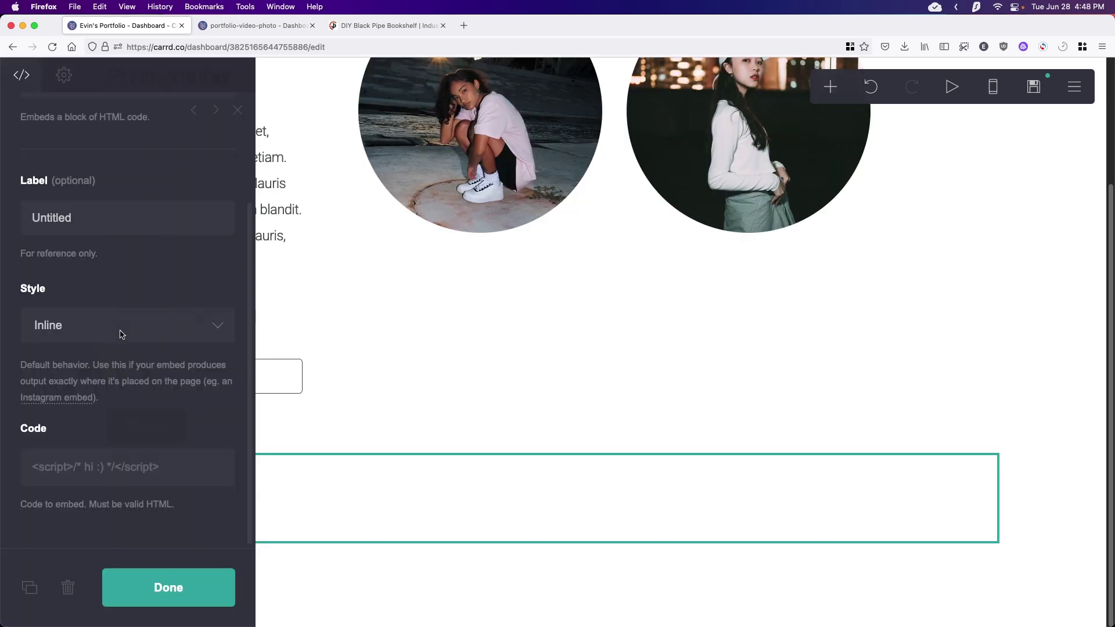
scroll(122, 325, "up", 3)
scroll(120, 254, "down", 3)
left_click(130, 467)
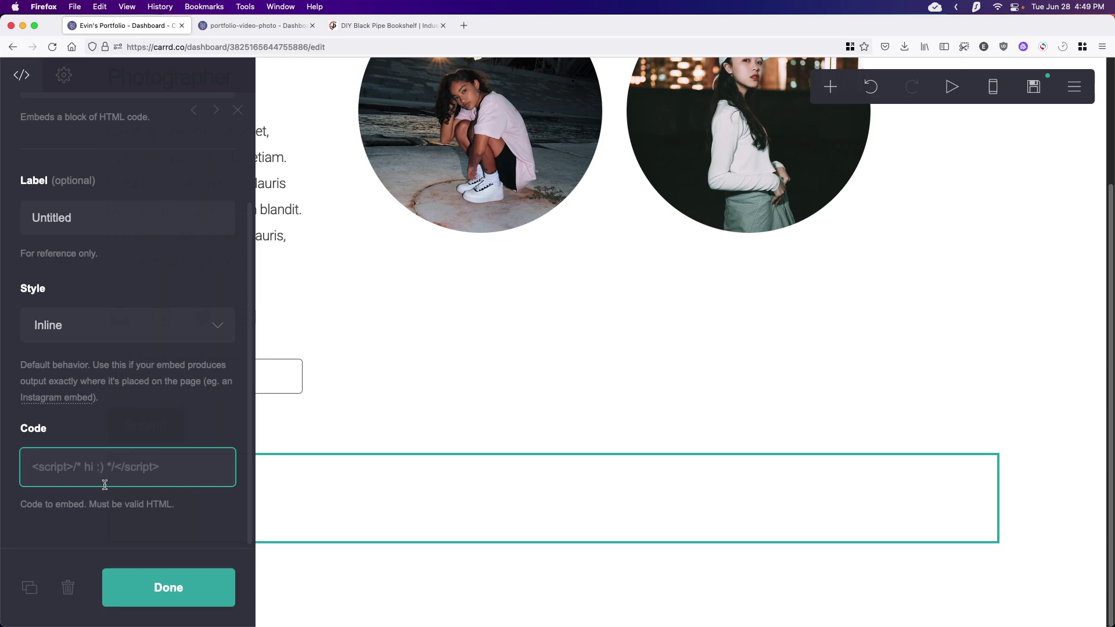
type("<script src=\"https://gumroad.com/js/gumroad-embed.js\"></script>  <div class=\"gumroad-product-embed\"><a href=\"https://makewithjake.gumroad.com/l/mtigs\">Loading...</a></div>")
left_click(17, 386)
scroll(117, 383, "down", 2)
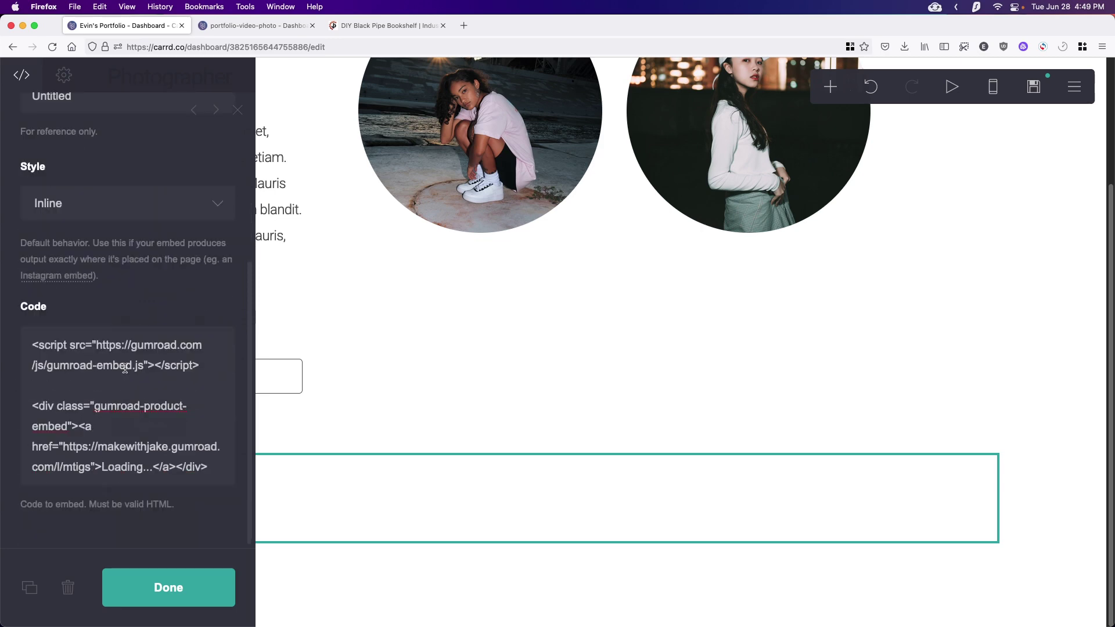
left_click(168, 588)
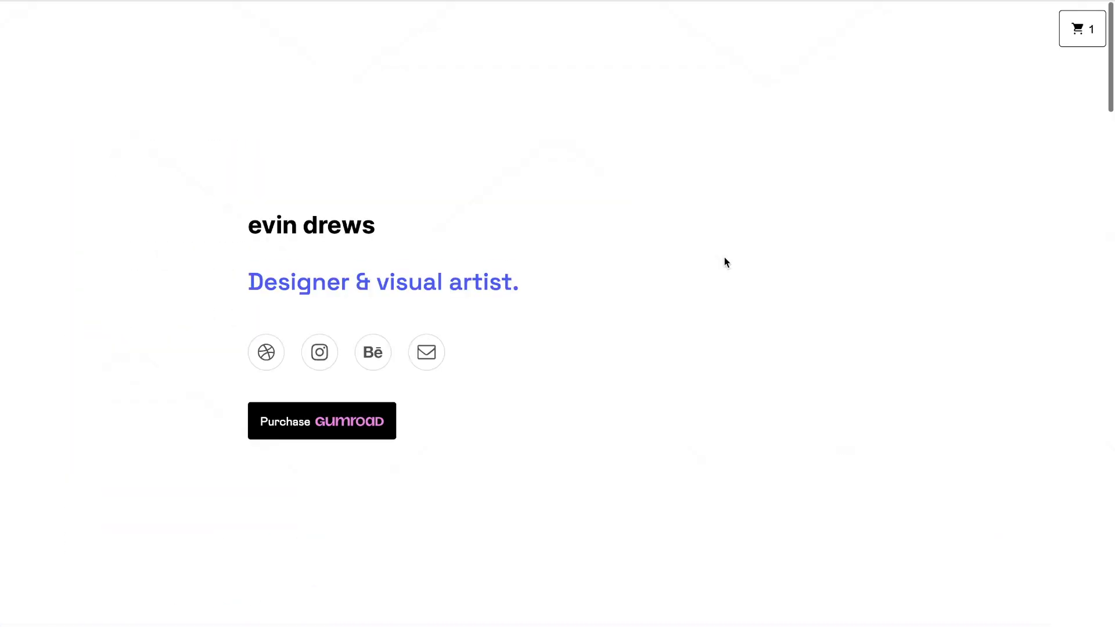
Step: Choose the Editable 3D File option and enter a price of 10.00
scroll(724, 257, "down", 10)
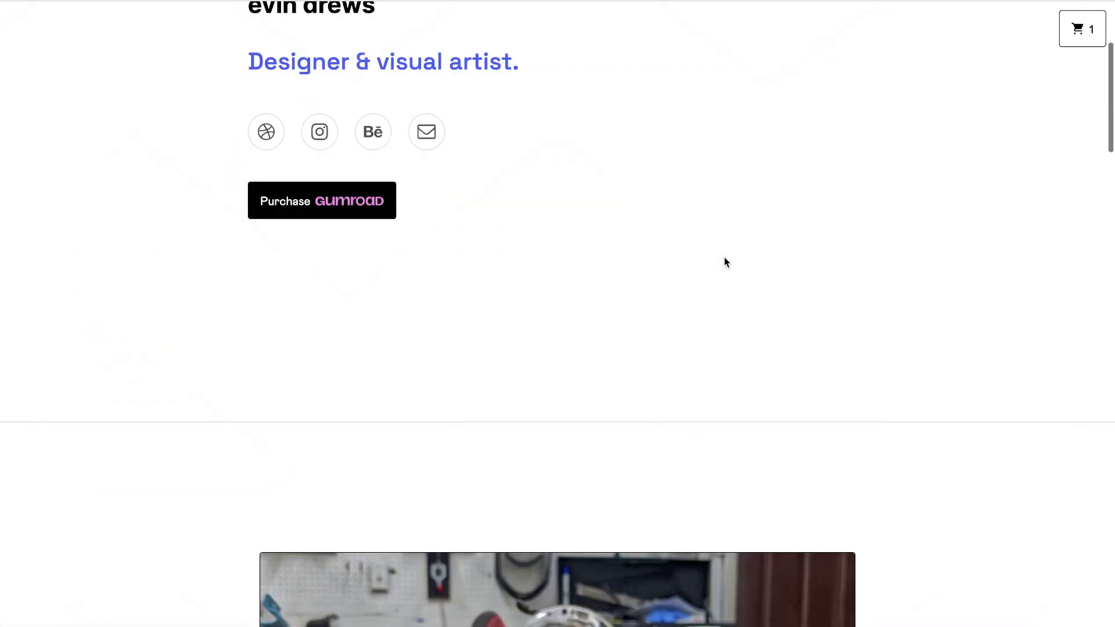
scroll(724, 257, "down", 10)
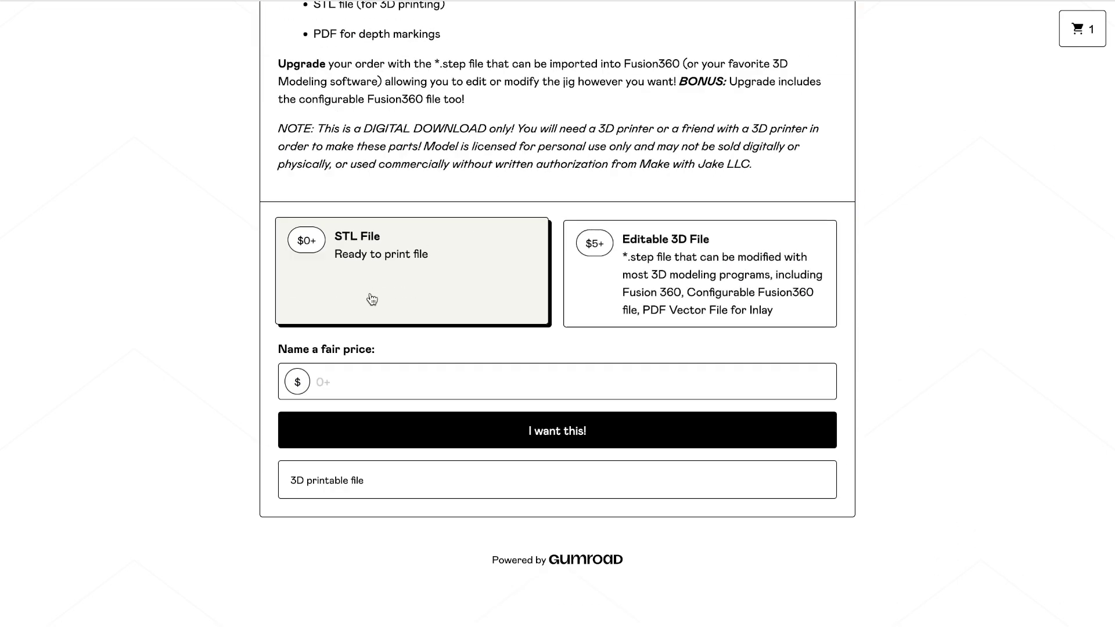
left_click(581, 279)
left_click(376, 392)
type("10.00")
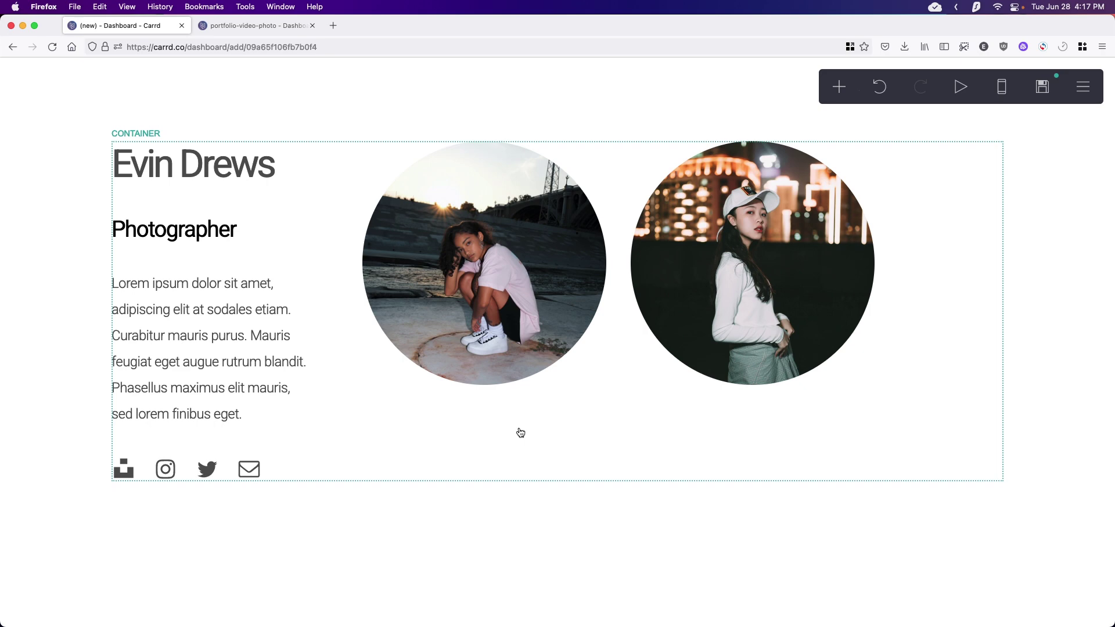
Step: Enter the portfolio title and the description 'This is a test site' in publish settings
left_click(1039, 93)
left_click(130, 219)
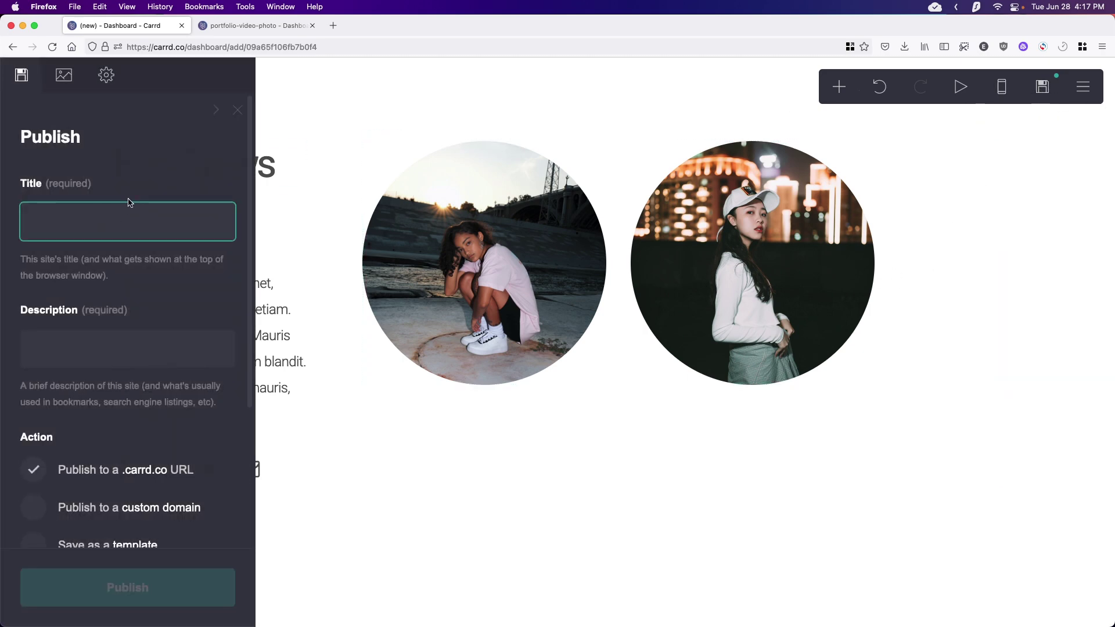
type("Evin's Portfolio")
left_click(128, 349)
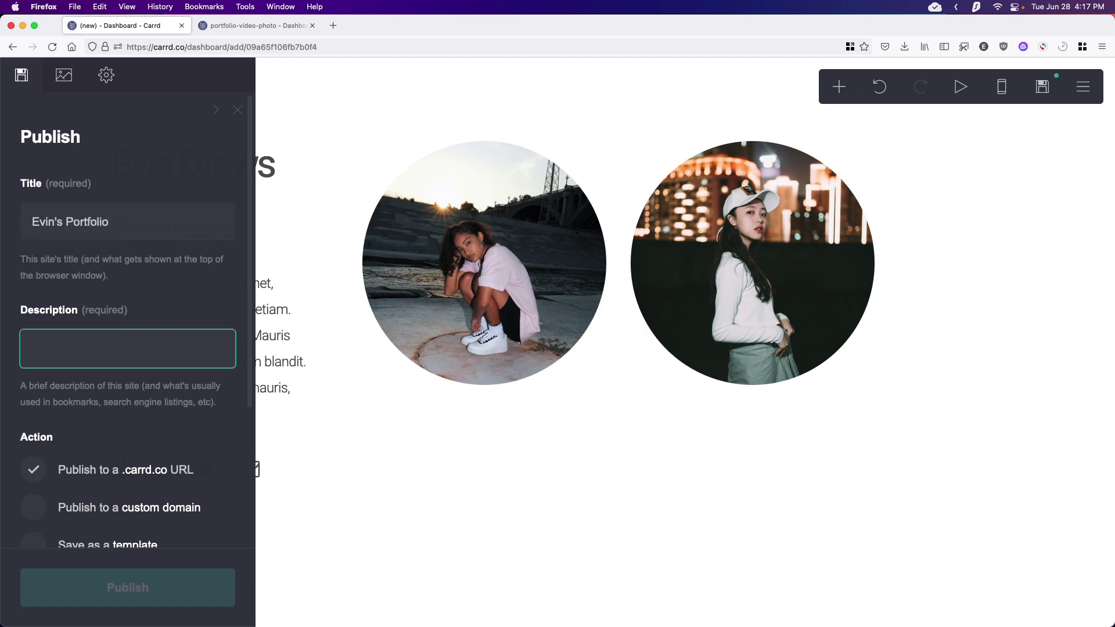
type("a test site")
Step: Enter a carrd.co site name, confirm it is available, and select the custom-domain option
scroll(133, 220, "down", 5)
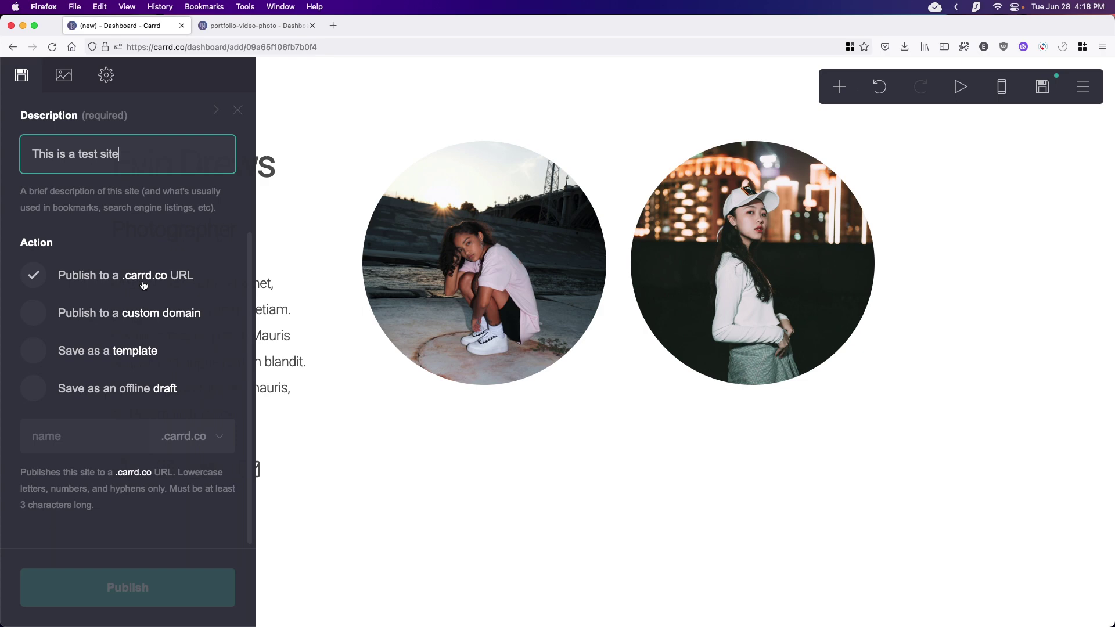
left_click(98, 428)
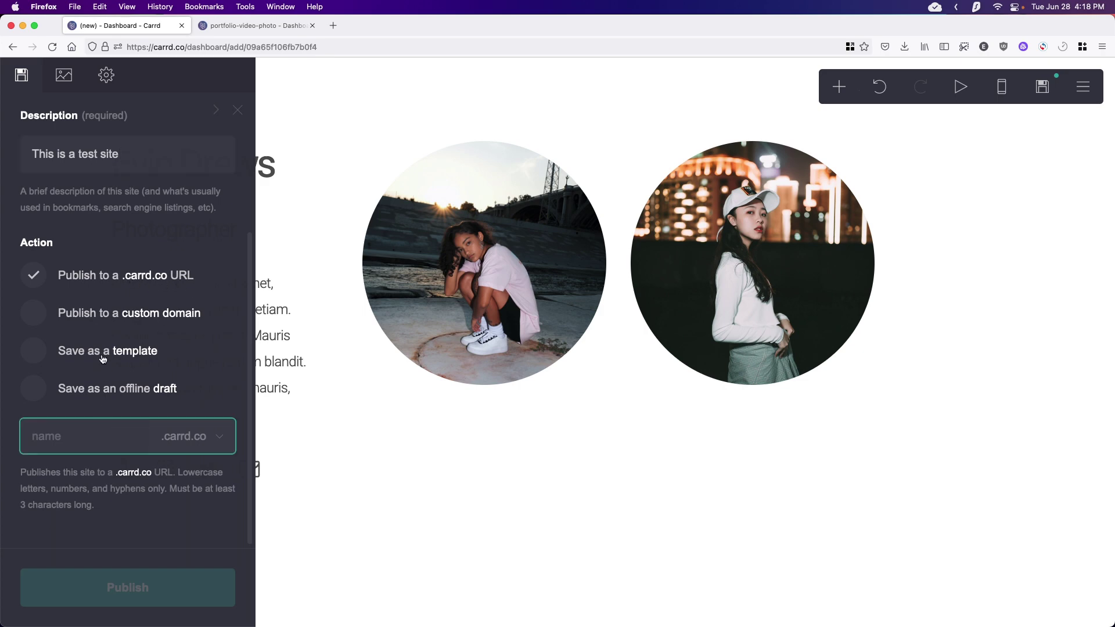
type("evinsportfolio")
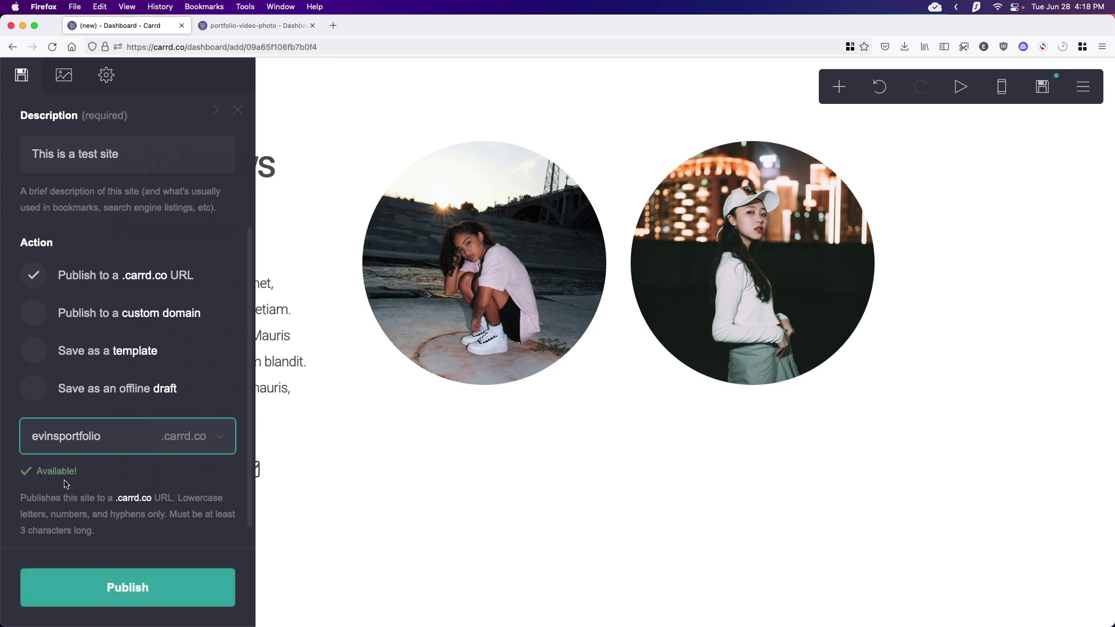
left_click(39, 476)
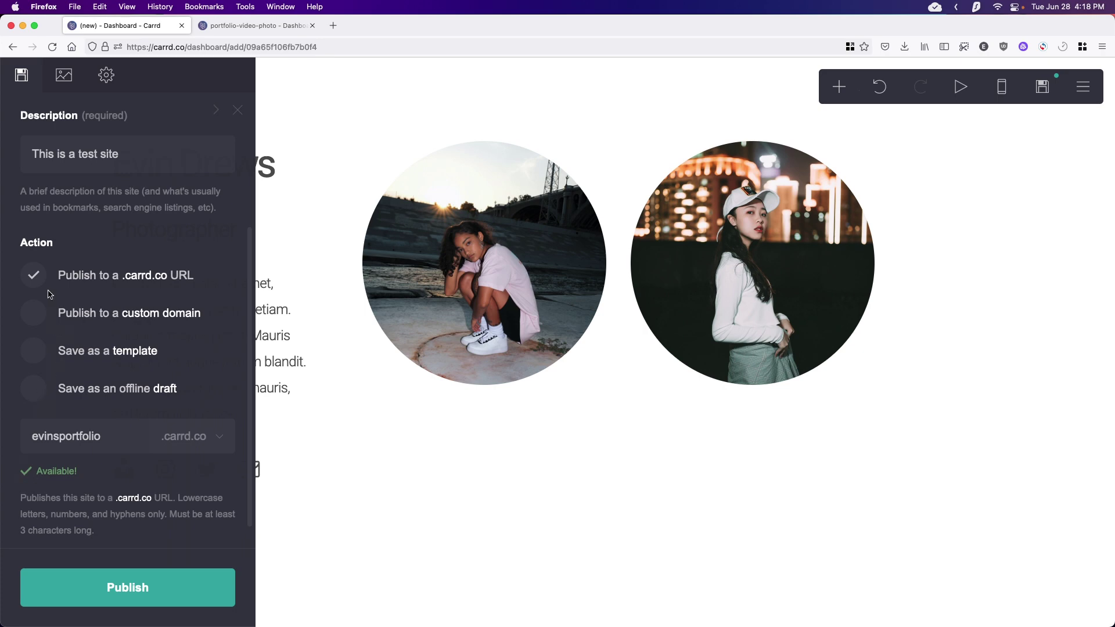
left_click(36, 318)
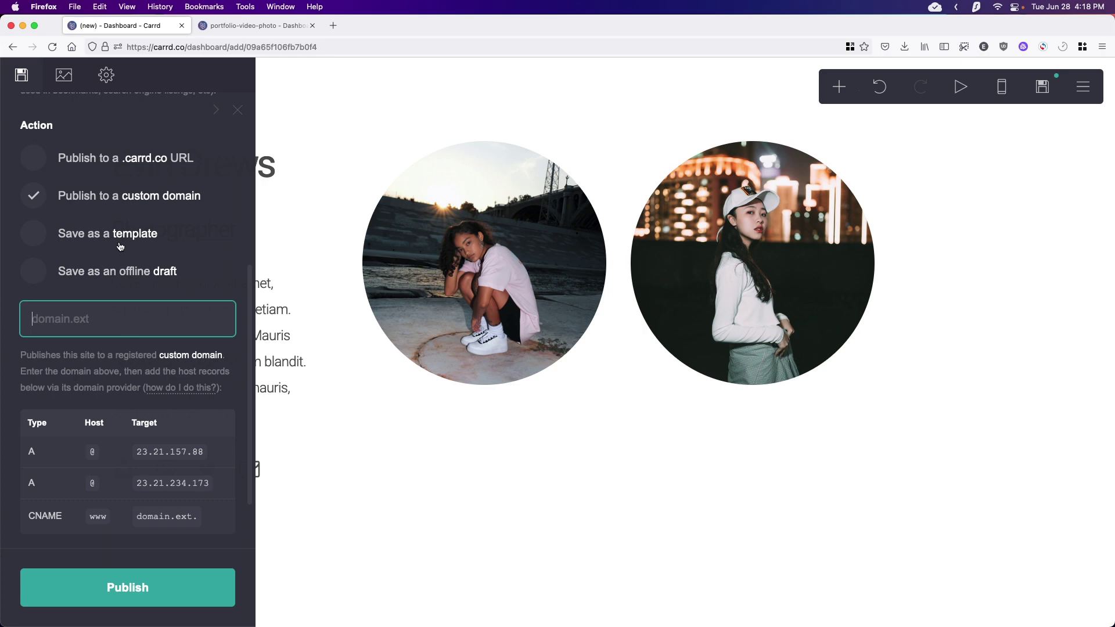
Step: Fill in a suggested personal domain as the custom domain
left_click(114, 312)
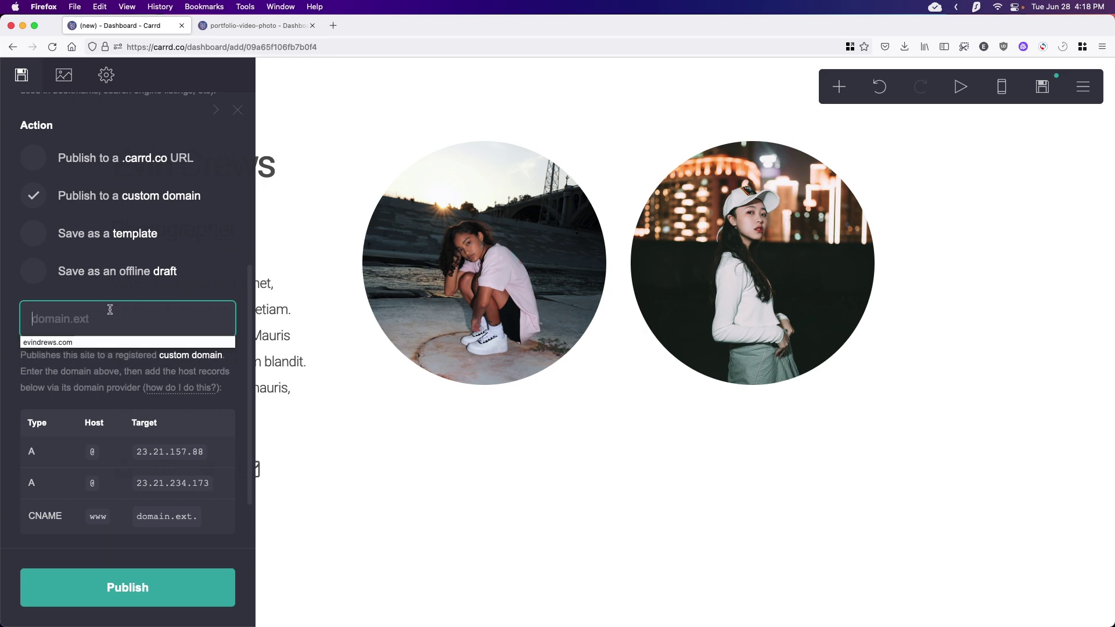
left_click(72, 342)
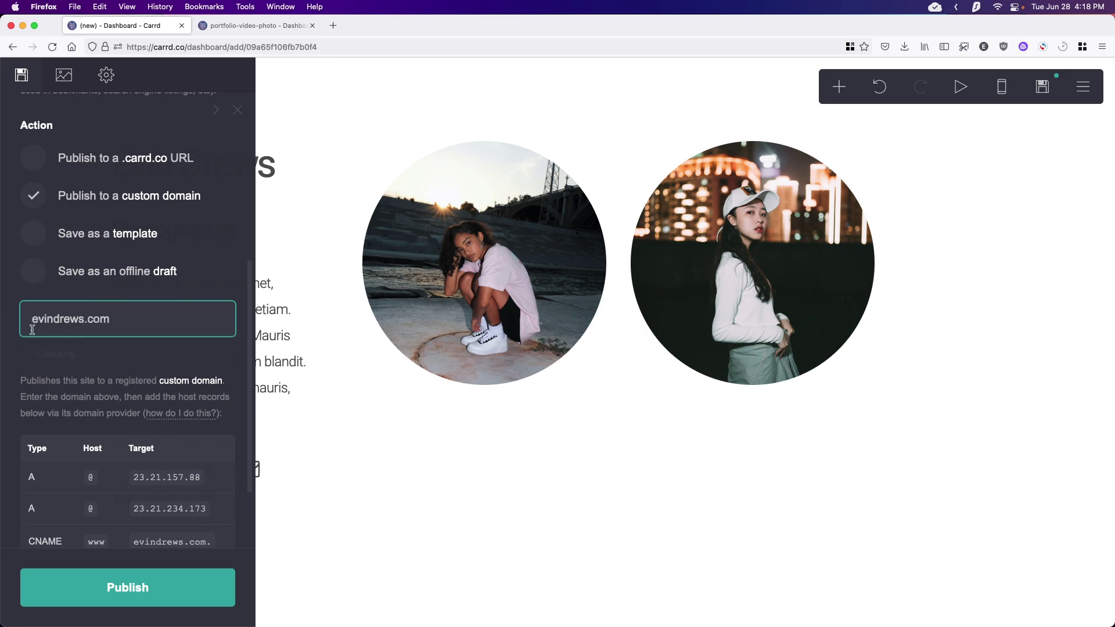
left_click_drag(38, 319, 123, 321)
left_click(122, 322)
scroll(115, 377, "down", 2)
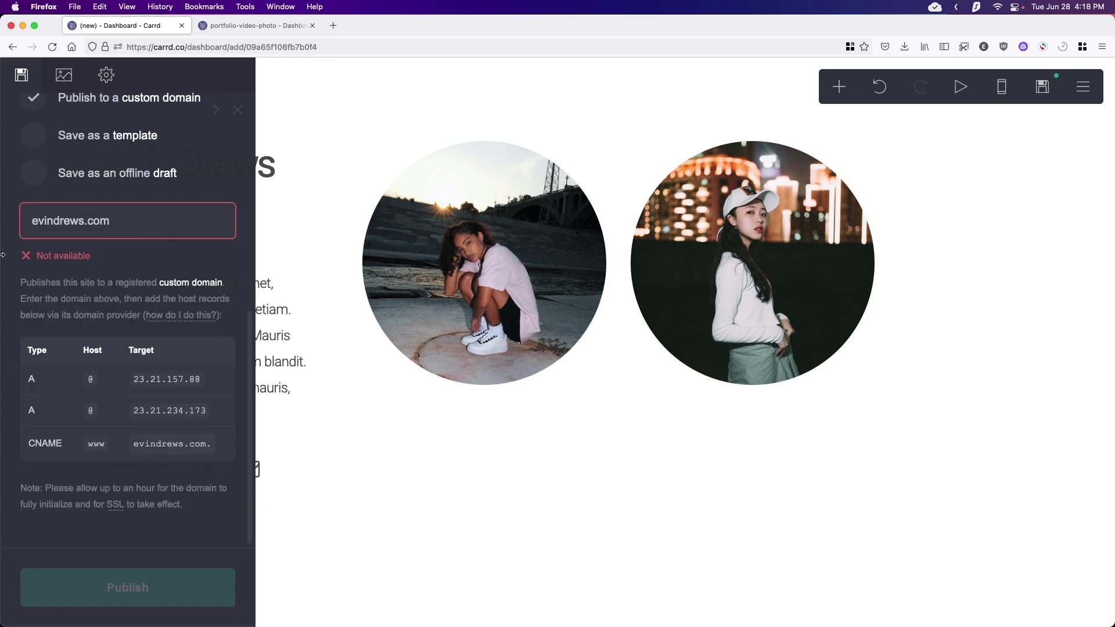
scroll(79, 331, "up", 1)
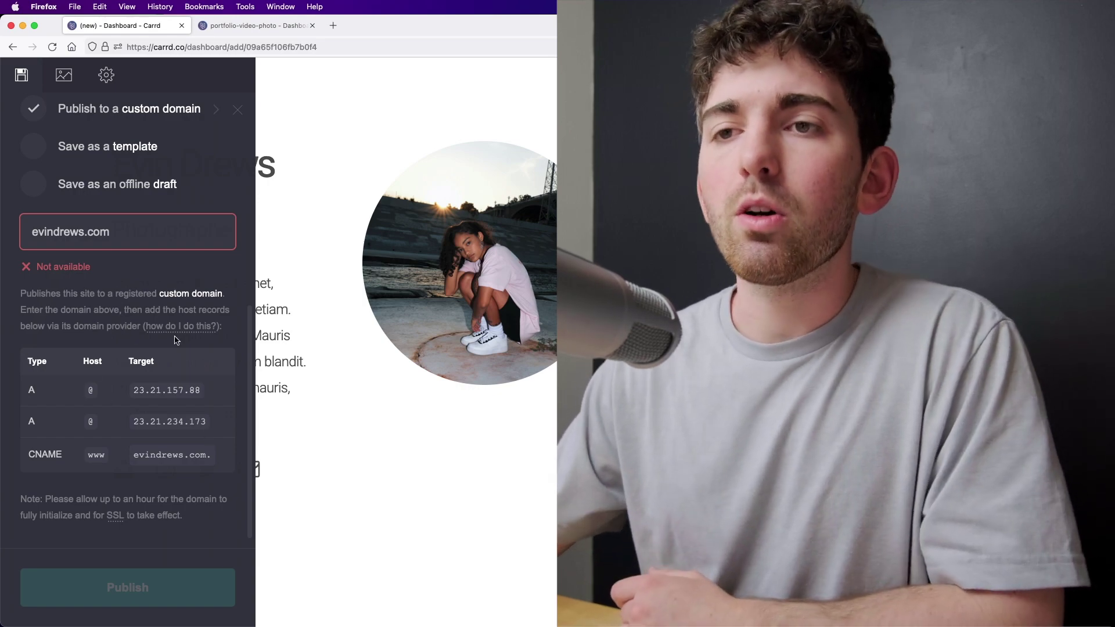
Step: Read Carrd's help page on how to use a custom domain
left_click(166, 333)
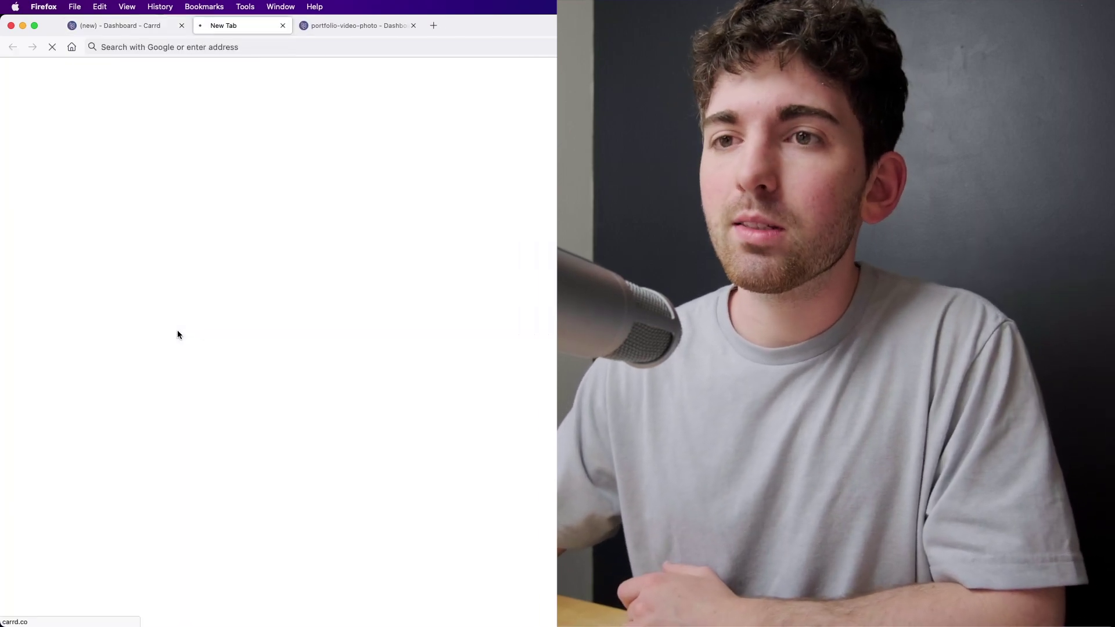
scroll(184, 331, "down", 7)
scroll(446, 233, "down", 5)
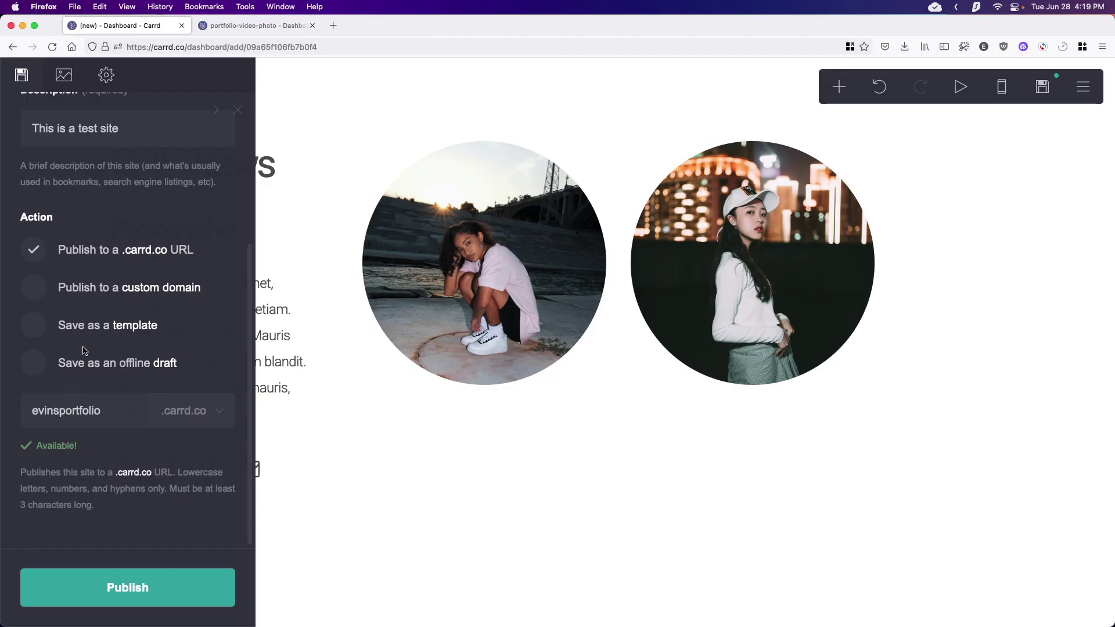
Step: Publish the site and view the live carrd.co page in a new tab
left_click(136, 588)
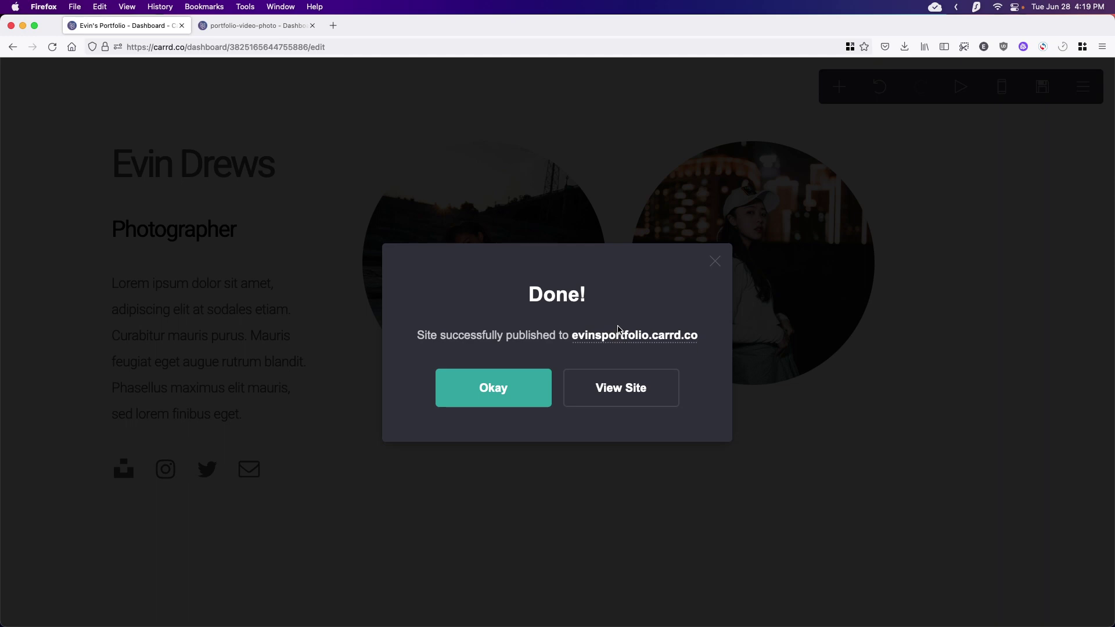
left_click(621, 334)
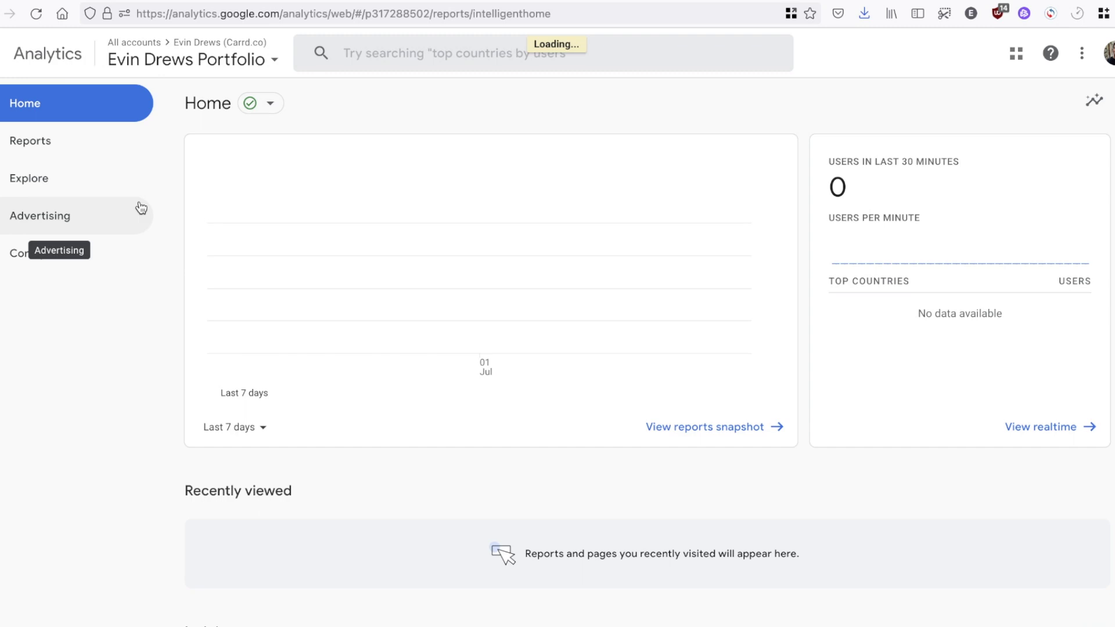
Step: From Admin > Data Streams, open the website stream and copy its Measurement ID
left_click(23, 610)
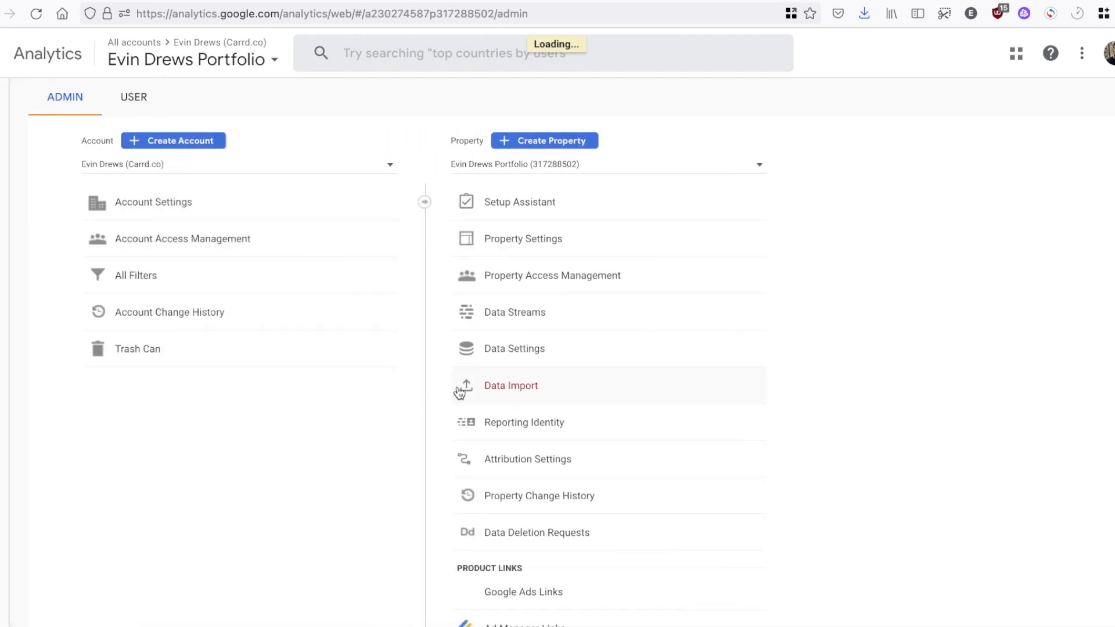
left_click(665, 278)
left_click(541, 314)
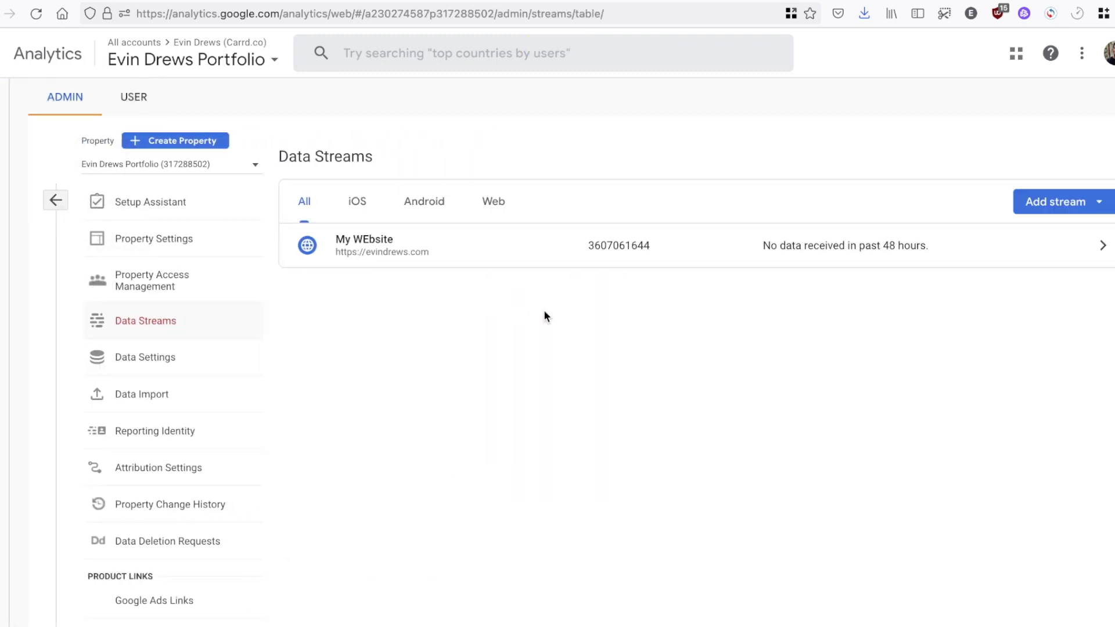
left_click(581, 250)
left_click(1011, 240)
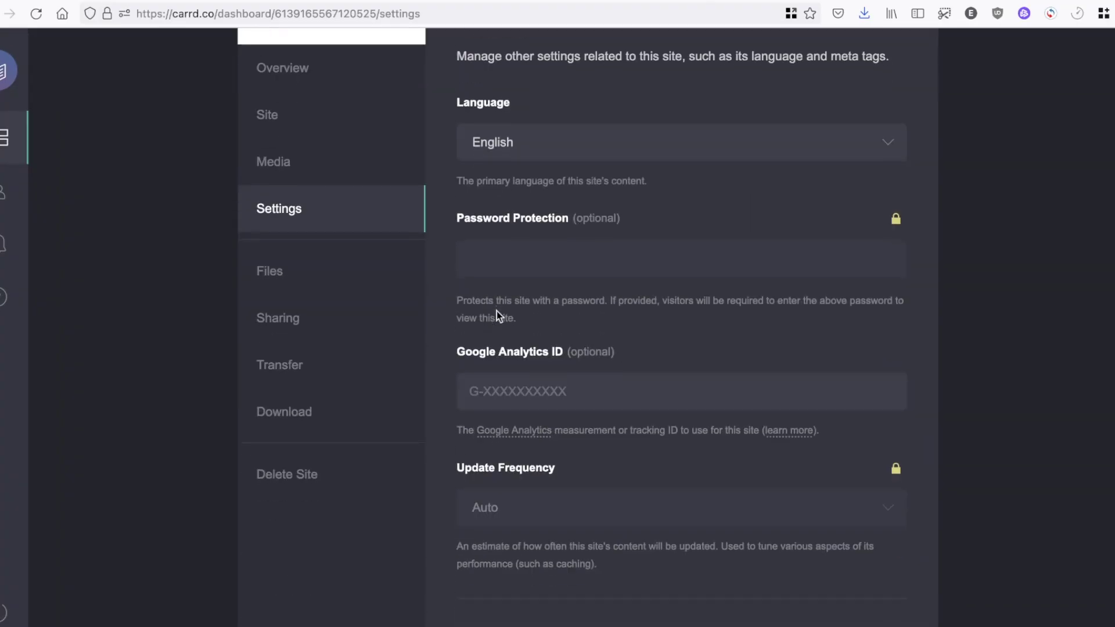
Step: Paste the measurement ID into the Google Analytics ID field and save the settings
left_click(511, 391)
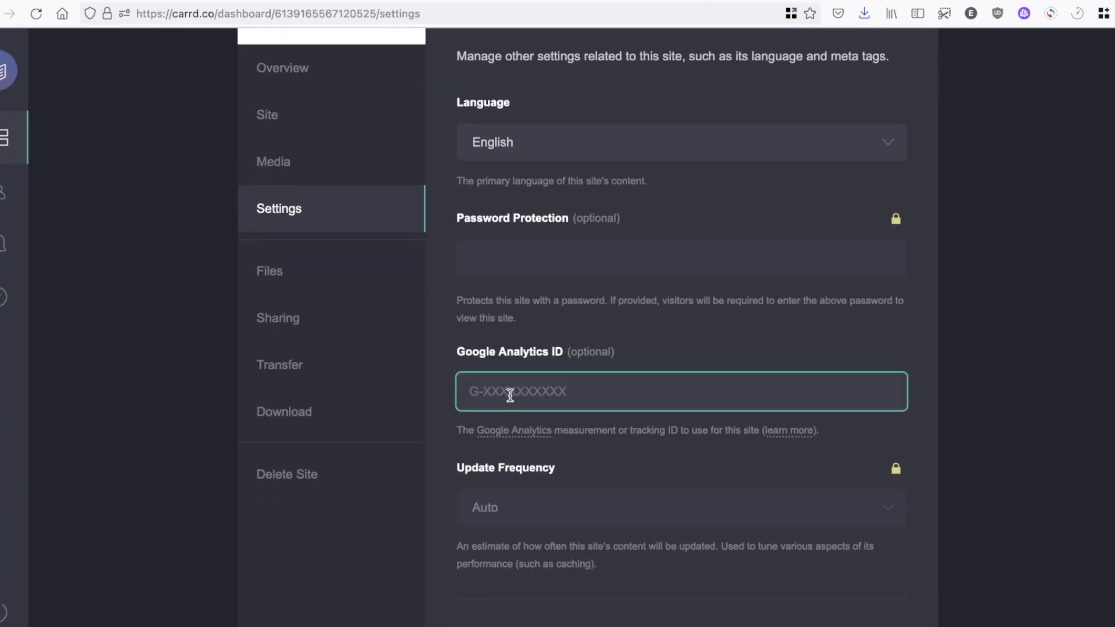
key("ctrl+v")
scroll(517, 407, "down", 3)
left_click(501, 621)
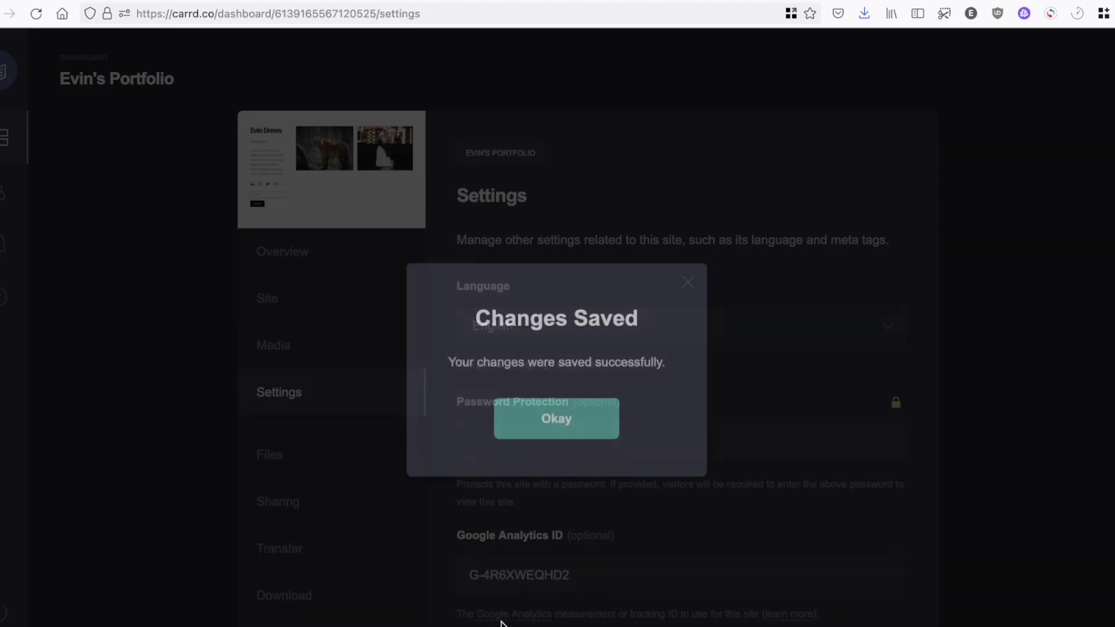